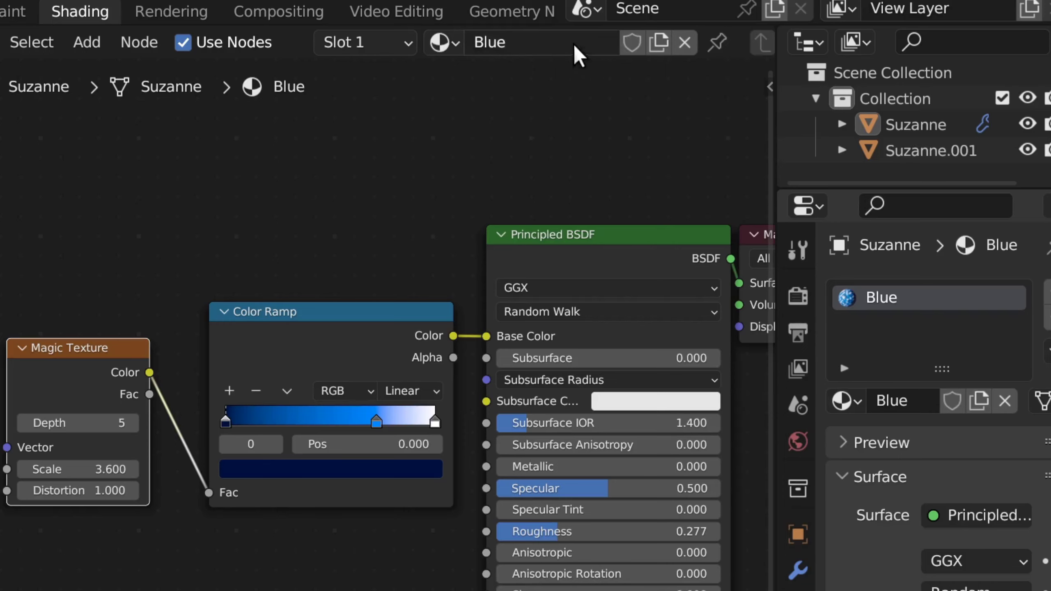
Browse the materials, keeping Blue, then select the red monkey to show its Red material.
left_click(666, 29)
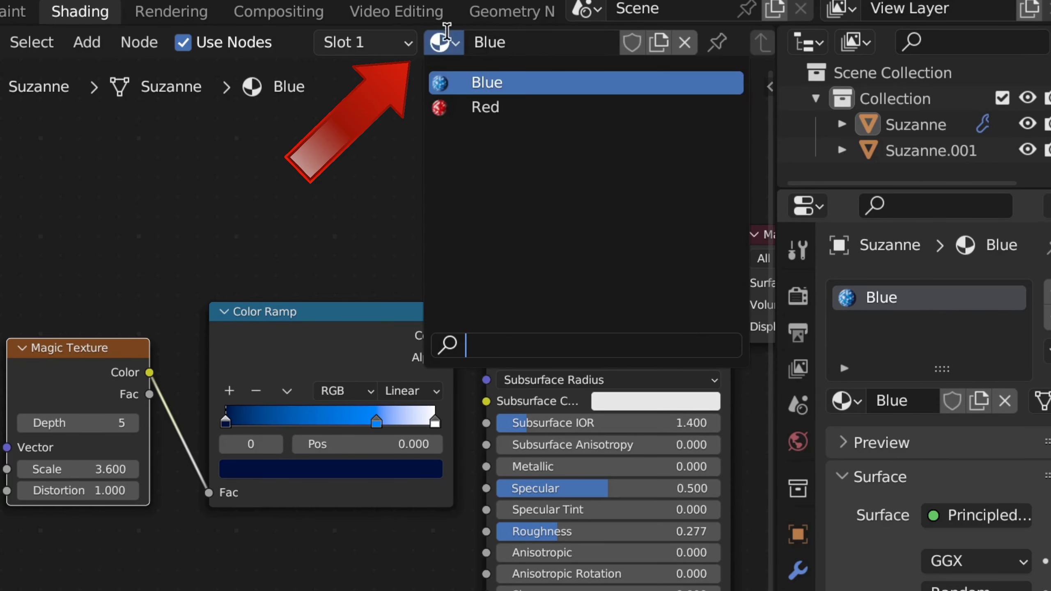
left_click(445, 34)
scroll(447, 41, "down", 1)
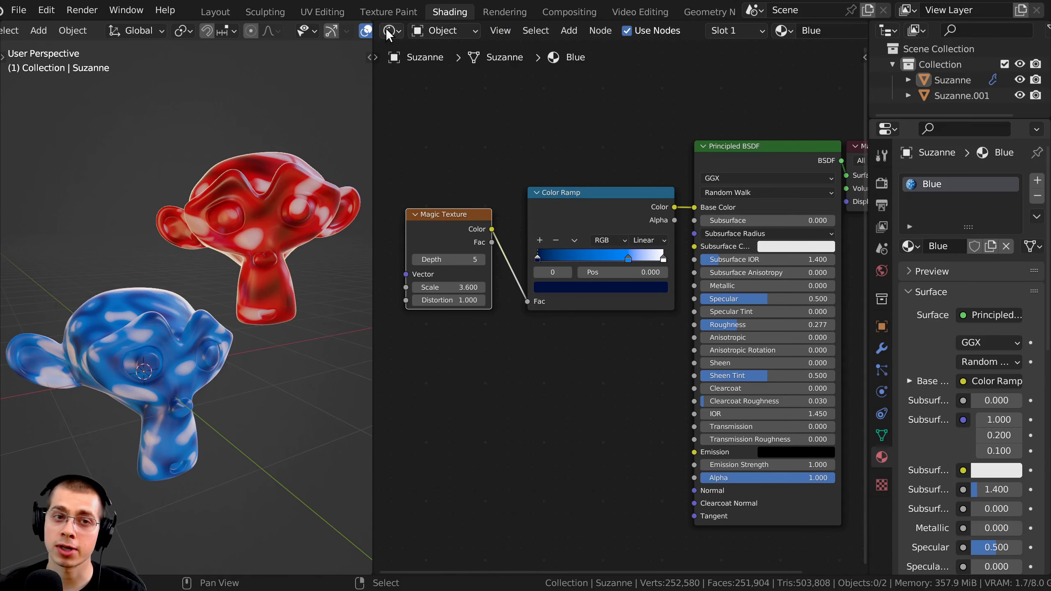
left_click(388, 30)
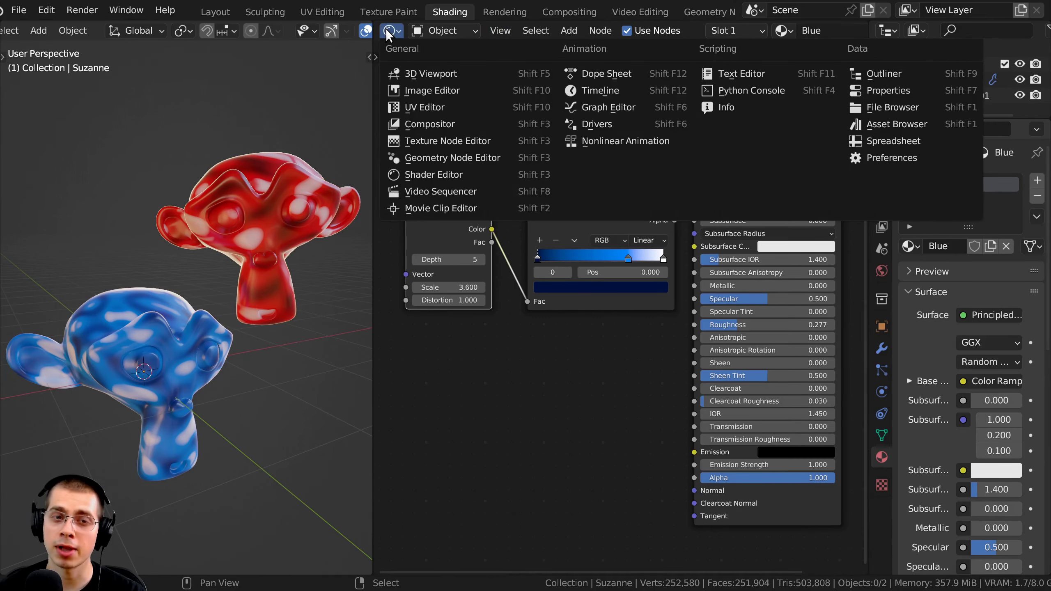
scroll(670, 31, "down", 4)
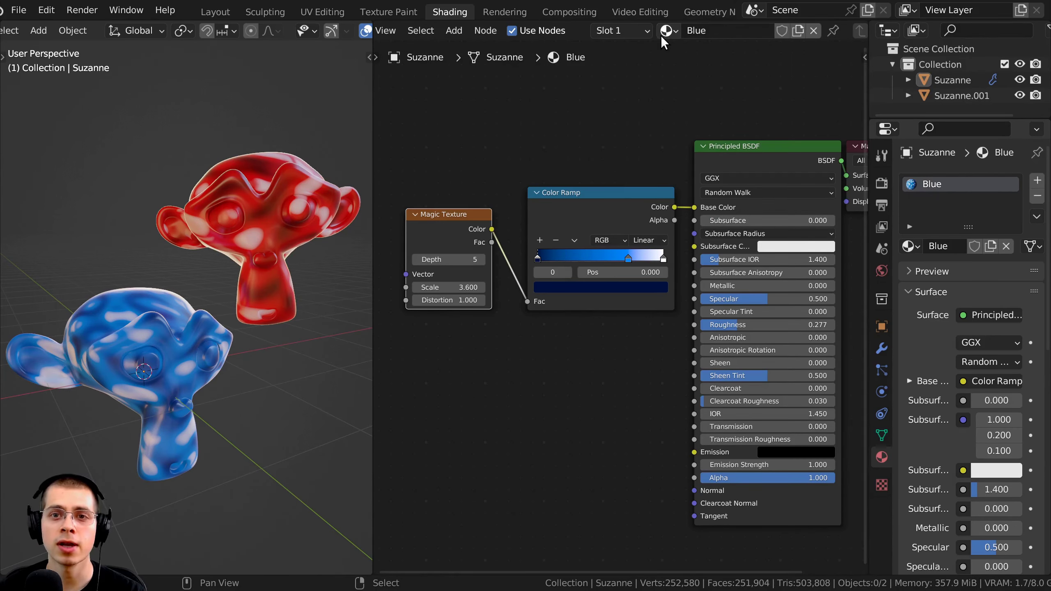
left_click(668, 31)
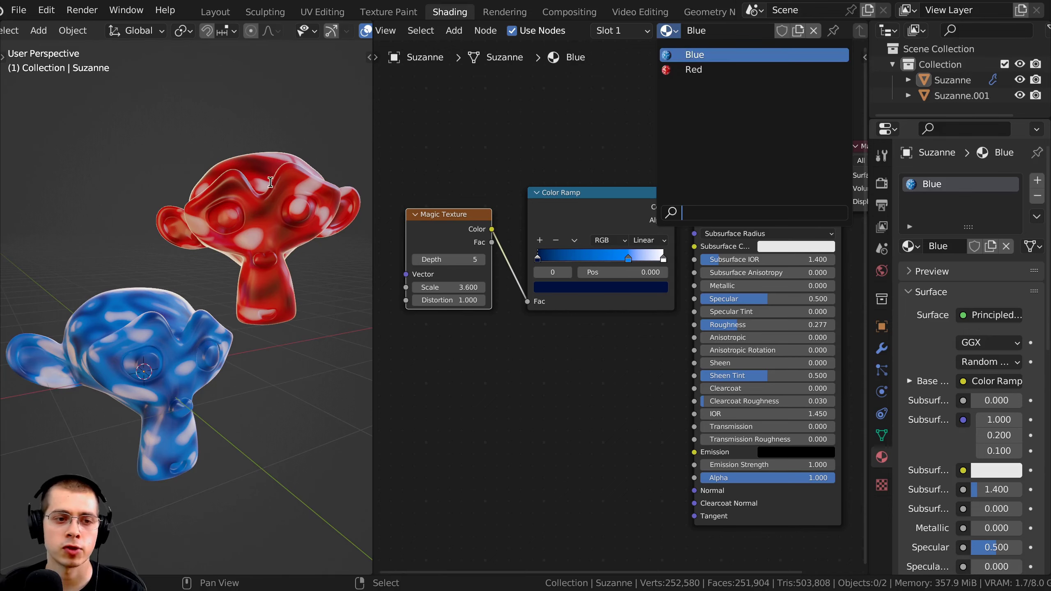
left_click(154, 329)
Select the blue monkey Suzanne and move the Magic Texture node to the right.
left_click(334, 214)
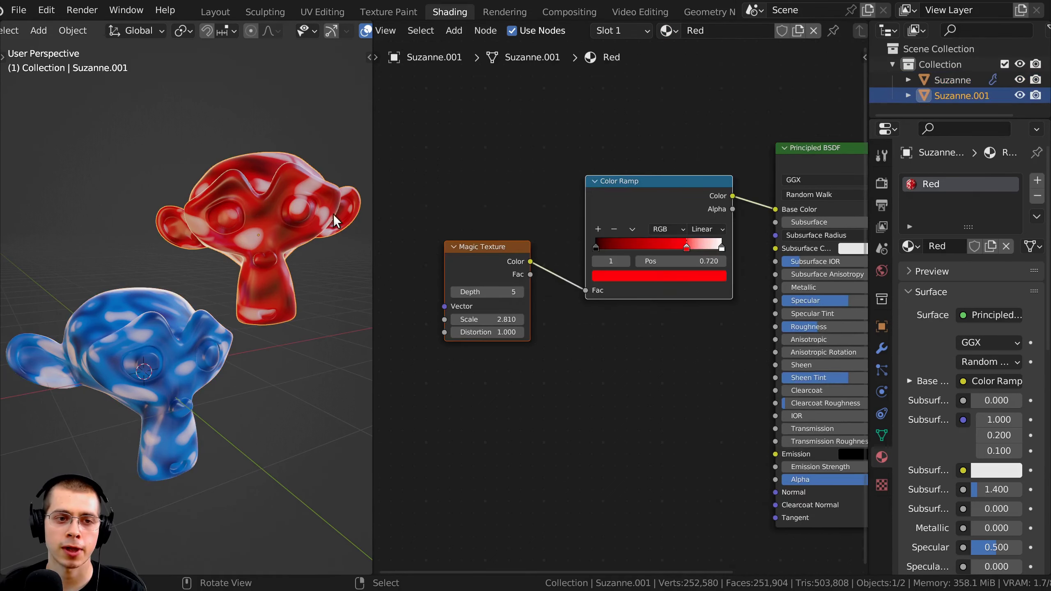
middle_click_drag(209, 337, 203, 337)
left_click(202, 337)
mouse_move(615, 218)
left_mouse_down()
mouse_move(588, 193)
mouse_move(600, 211)
mouse_move(614, 211)
left_mouse_up()
left_click(435, 209)
left_click_drag(435, 209, 454, 213)
middle_click_drag(305, 216, 321, 218)
Check the material list, keeping Blue, and toggle Blue's Fake User on then off.
left_click(668, 30)
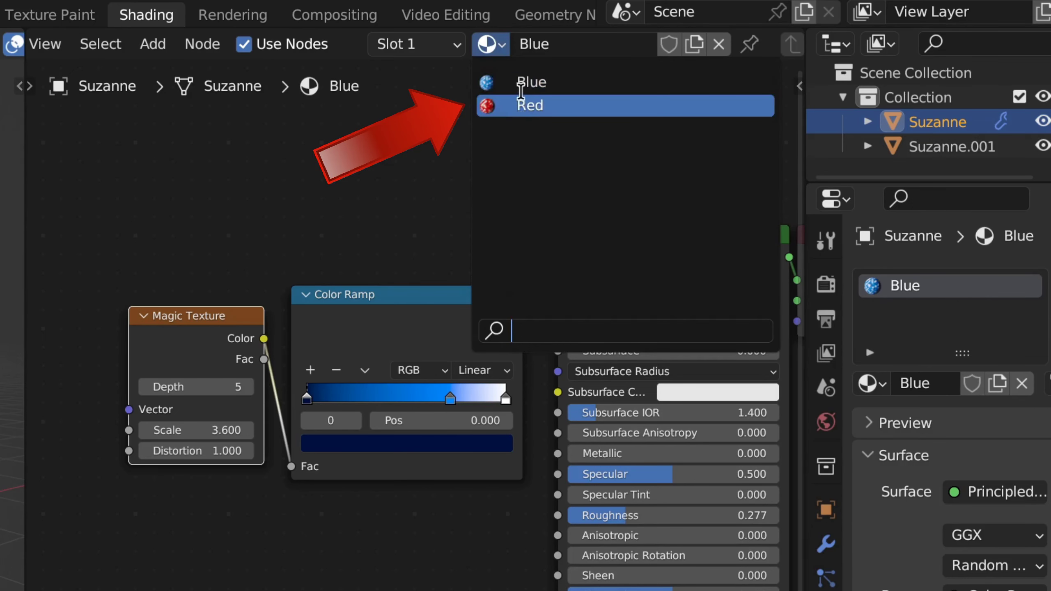
left_click(487, 42)
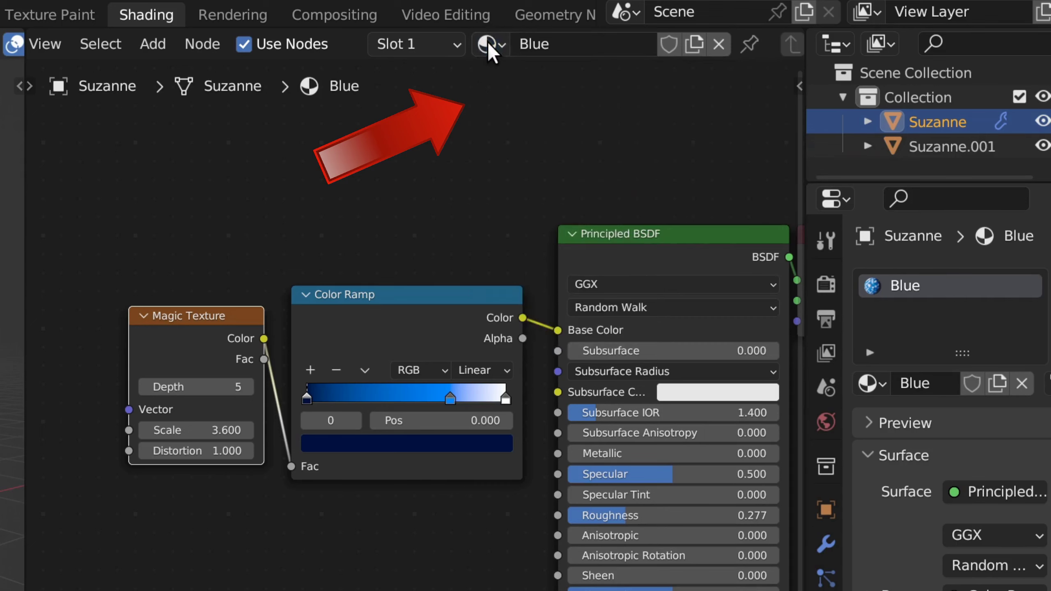
left_click(487, 42)
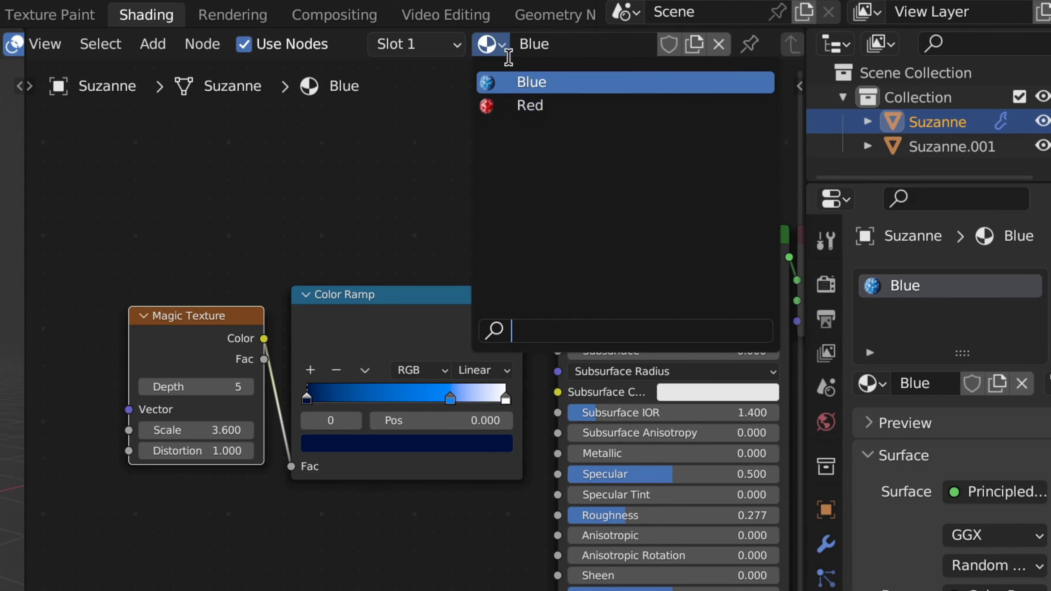
left_click(496, 44)
left_click(669, 44)
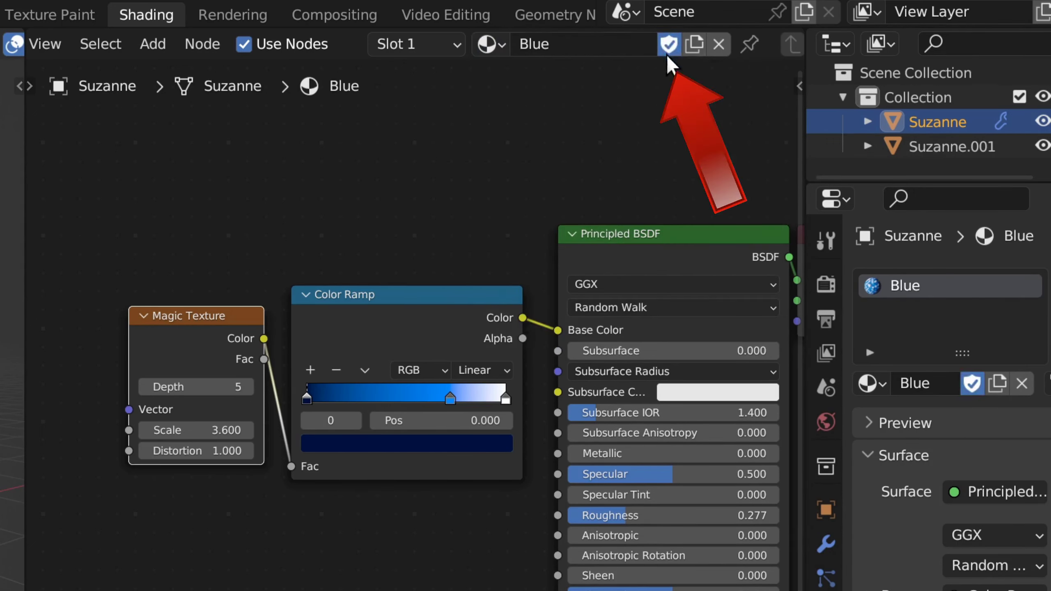
left_click(668, 46)
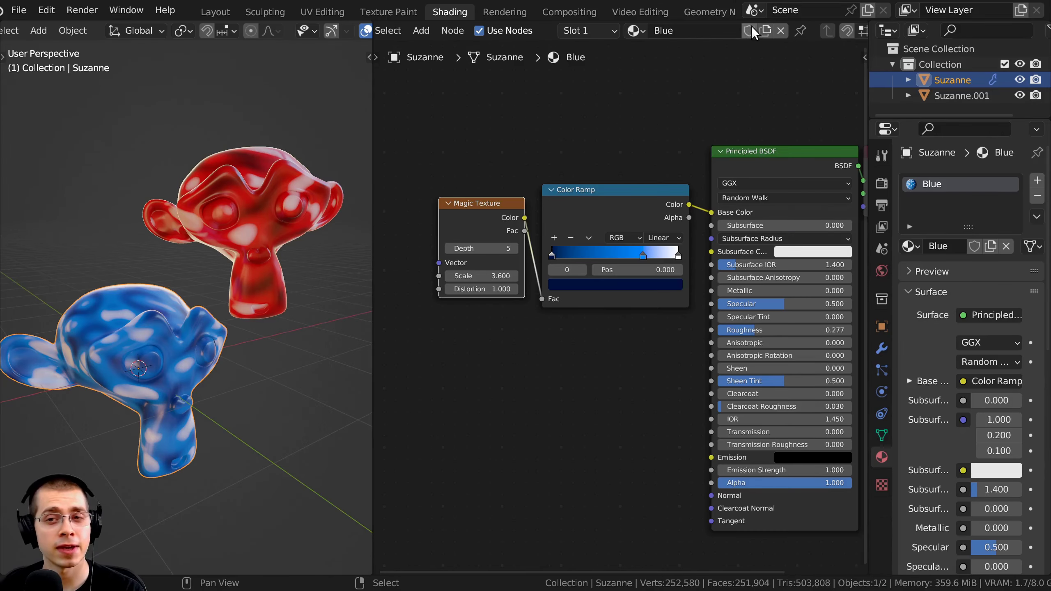
Switch to Texture Paint and load the 'painting' image in the image editor.
left_click(389, 11)
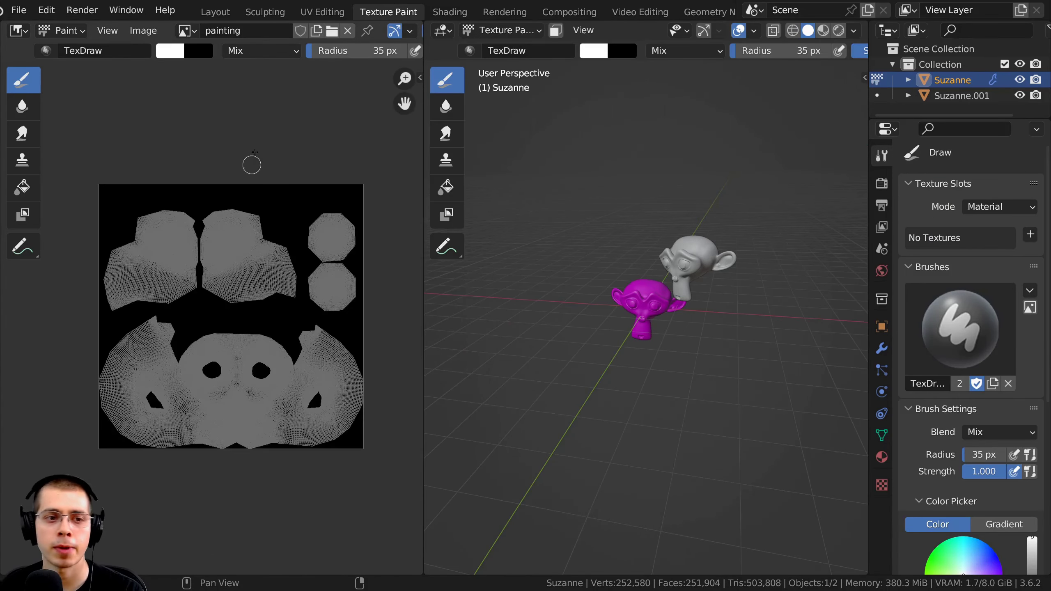
scroll(301, 291, "up", 3)
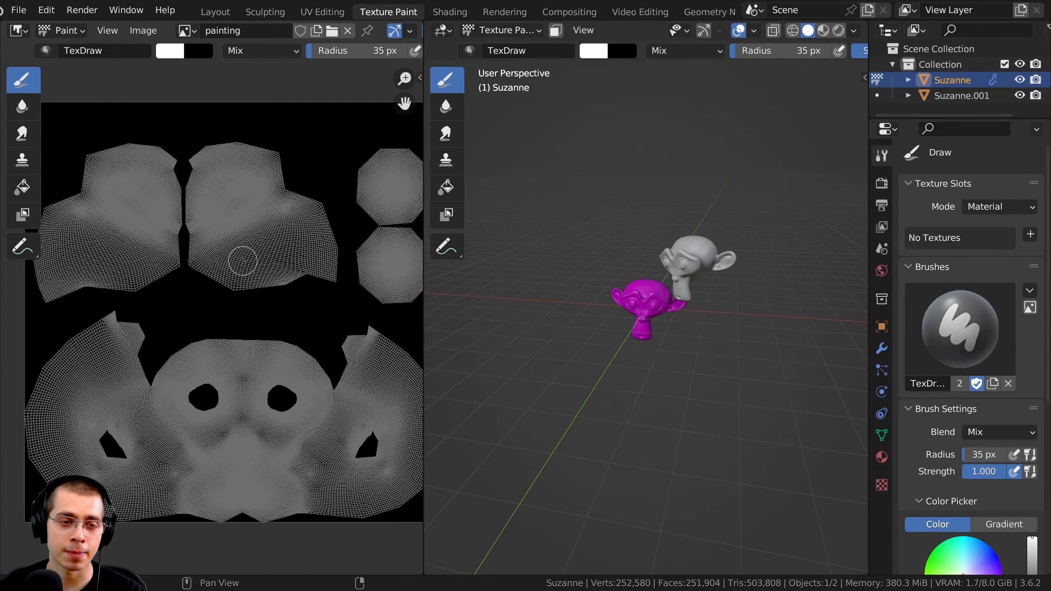
left_click(185, 31)
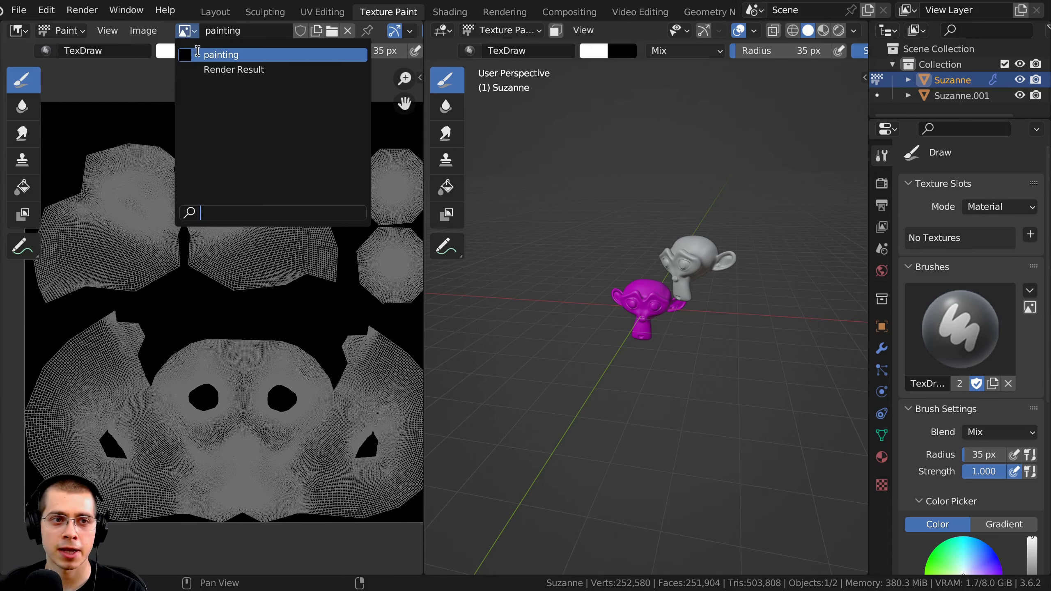
left_click(211, 55)
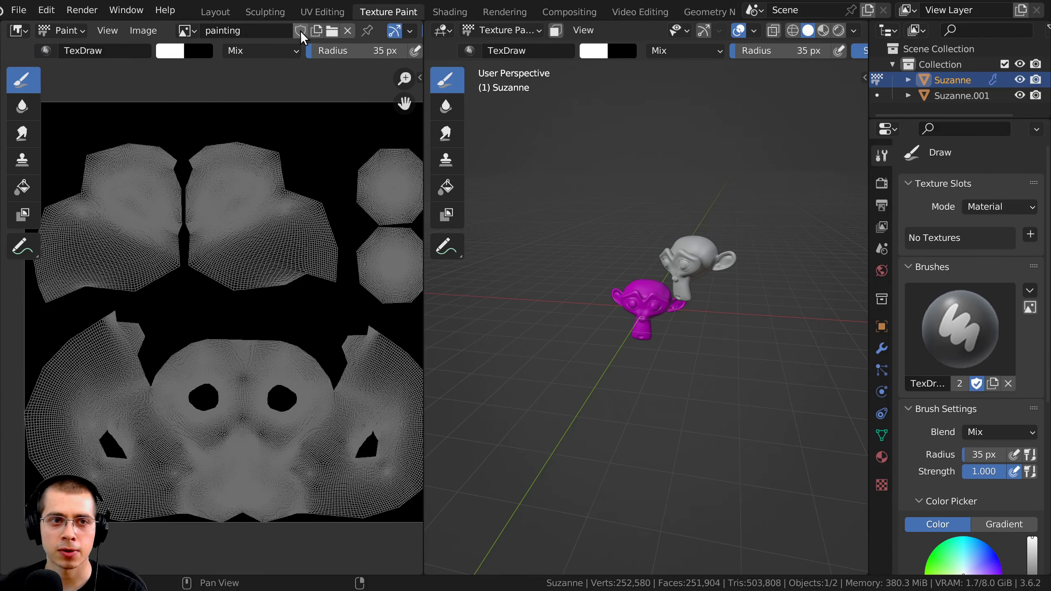
scroll(662, 16, "down", 2)
In Geometry Nodes, assign the Geometry Nodes group and toggle its Fake User on then off.
left_click(678, 12)
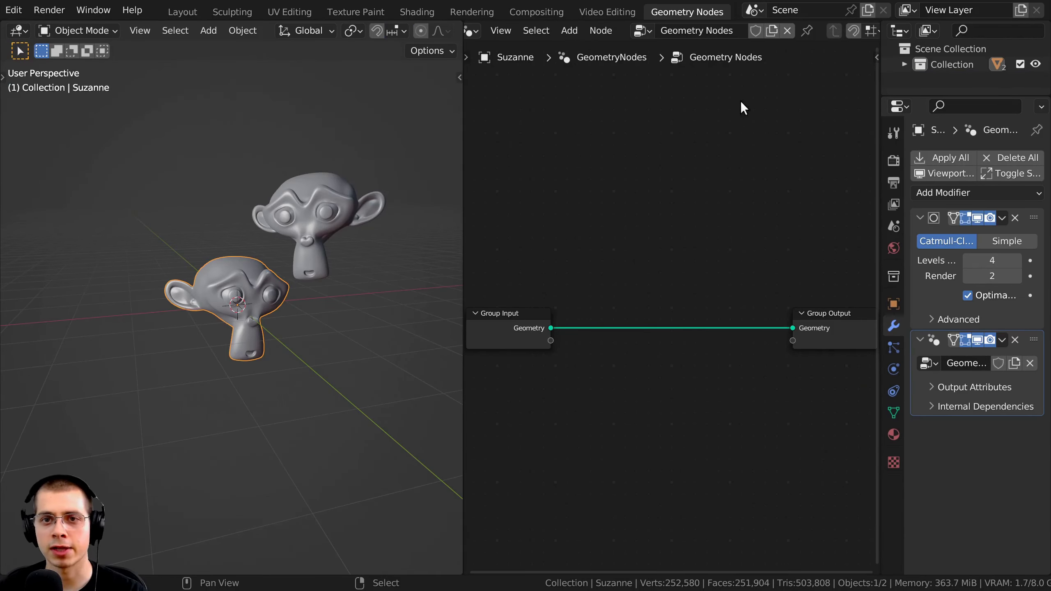
left_click(642, 31)
left_click(701, 54)
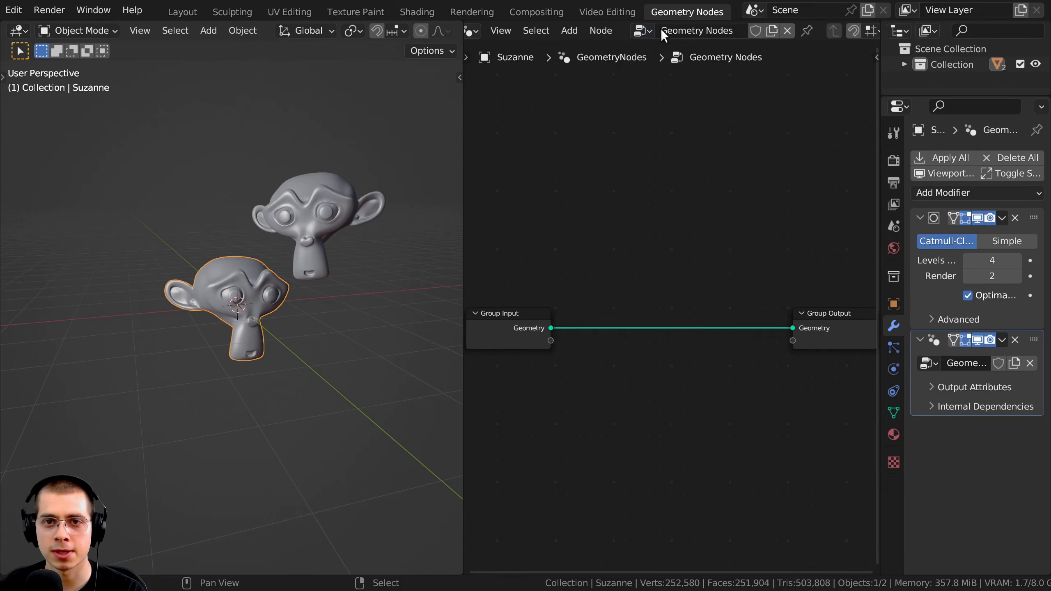
left_click(755, 30)
left_click(754, 30)
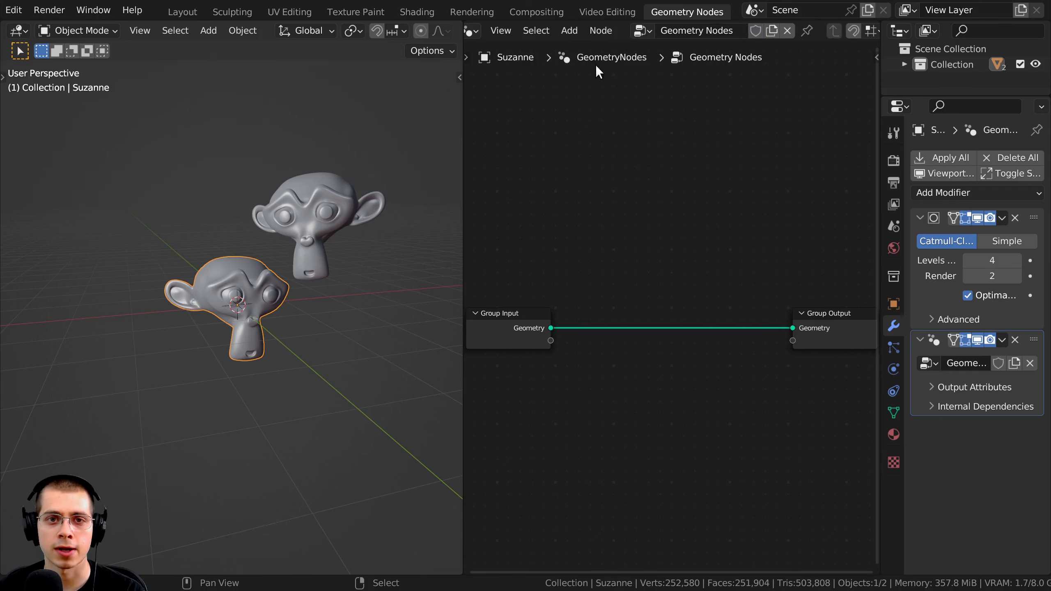
left_click(637, 31)
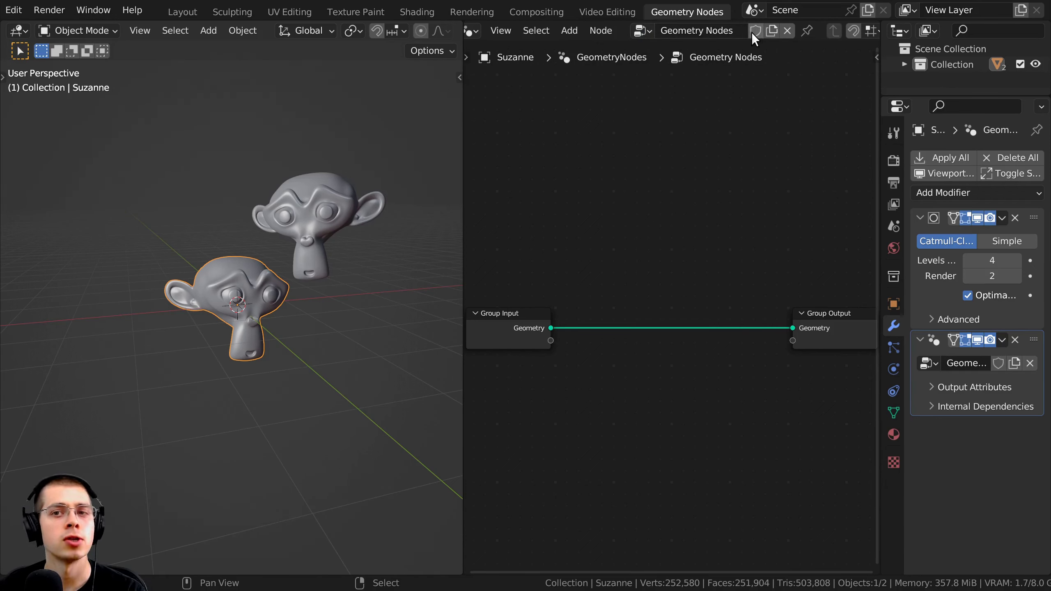
In Shading, select Suzanne.001 and enable Fake User on its Red material.
left_click(439, 12)
left_click(265, 290)
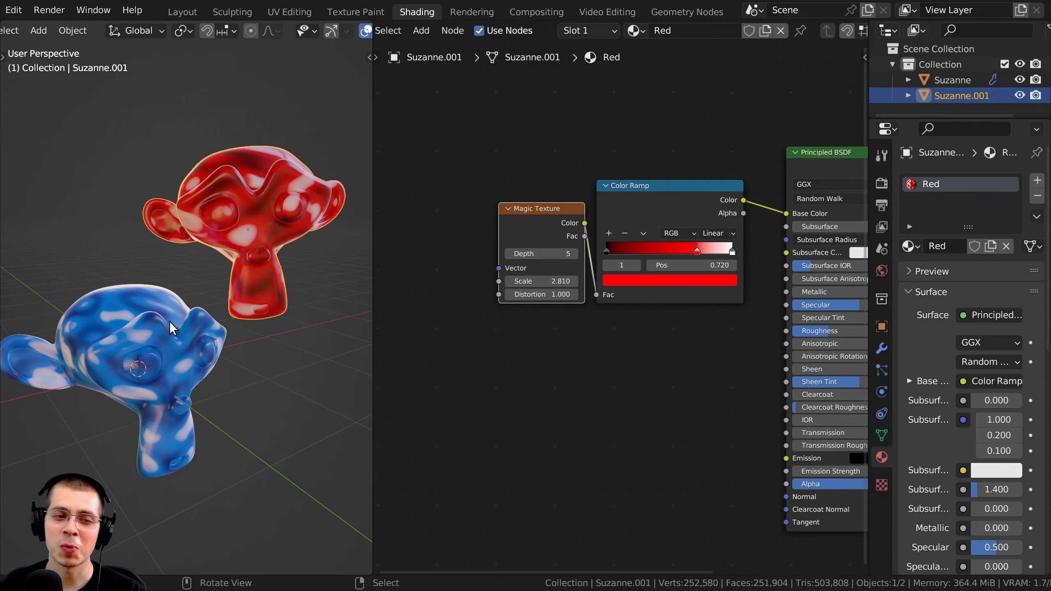
left_click(748, 29)
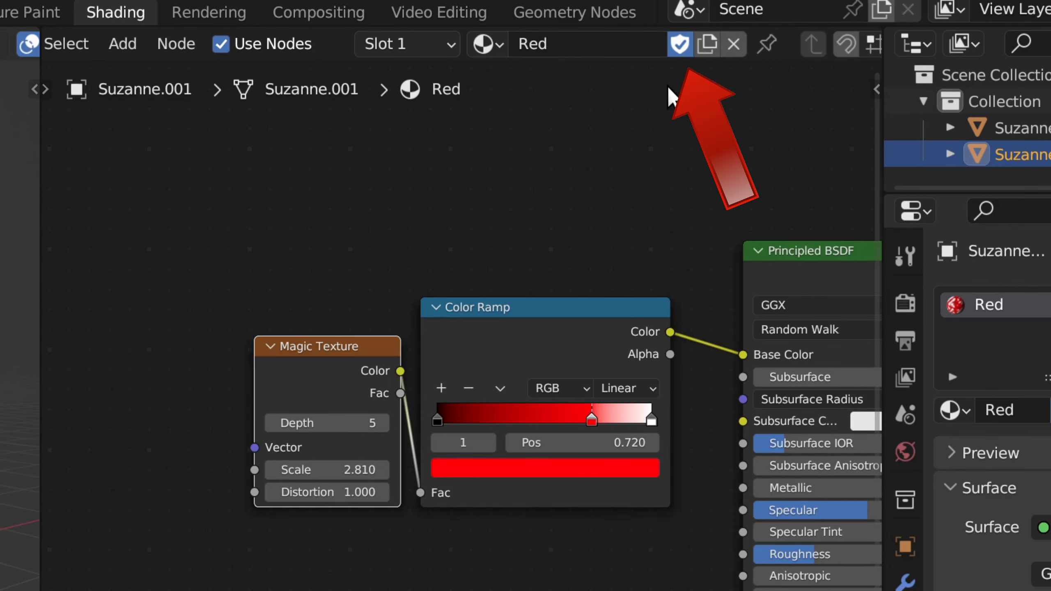
scroll(557, 268, "down", 1)
middle_click_drag(558, 268, 388, 260)
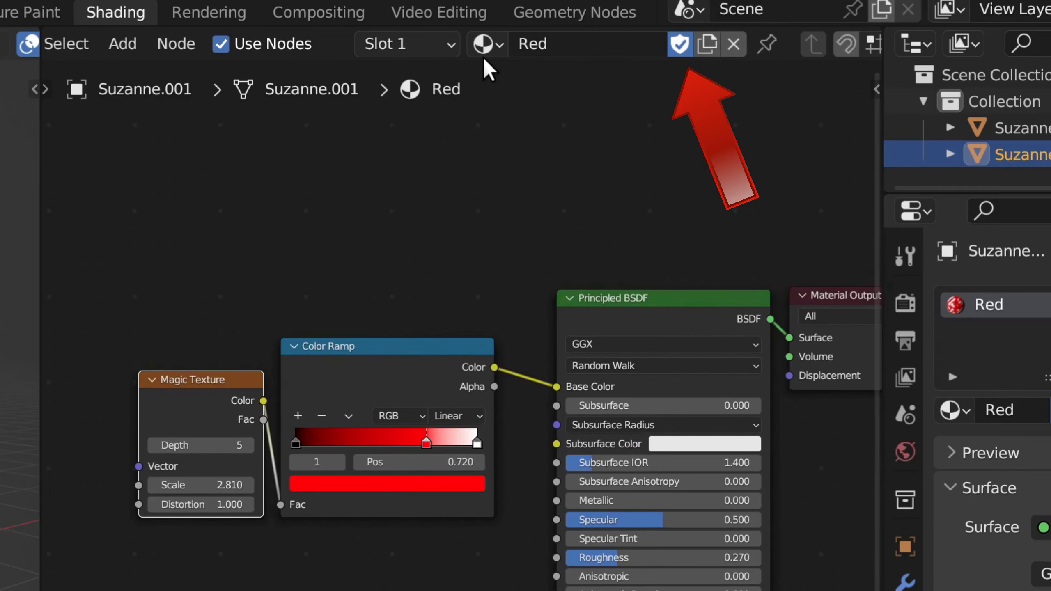
left_click(484, 44)
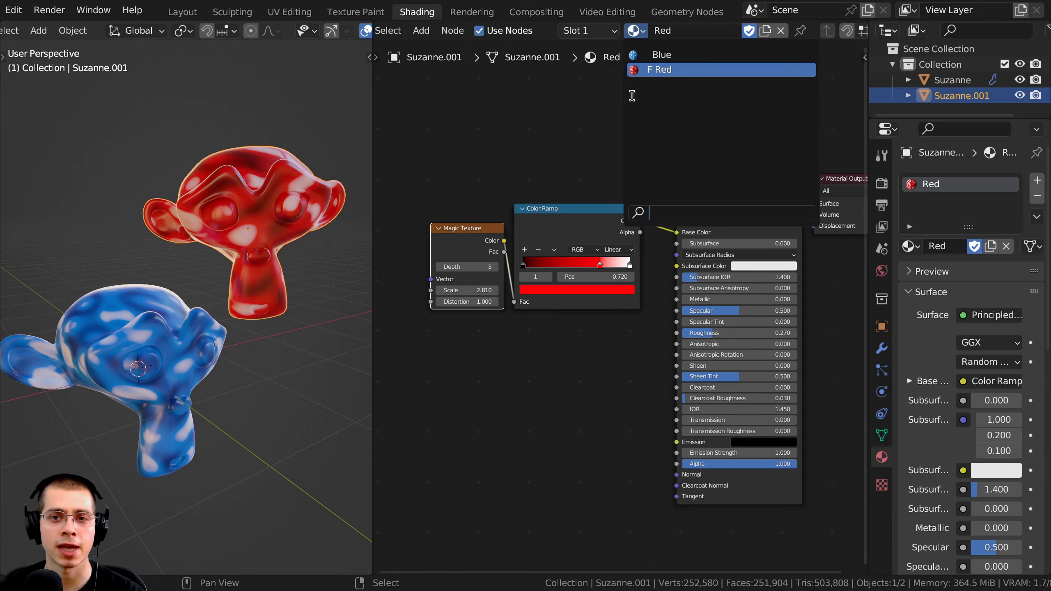
left_click(584, 122)
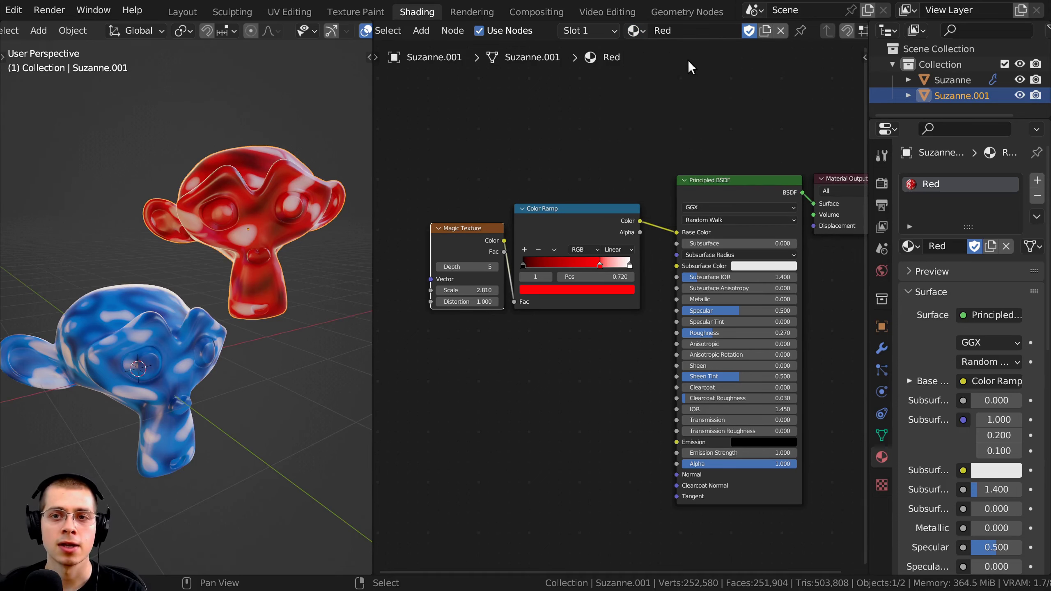
left_click(630, 32)
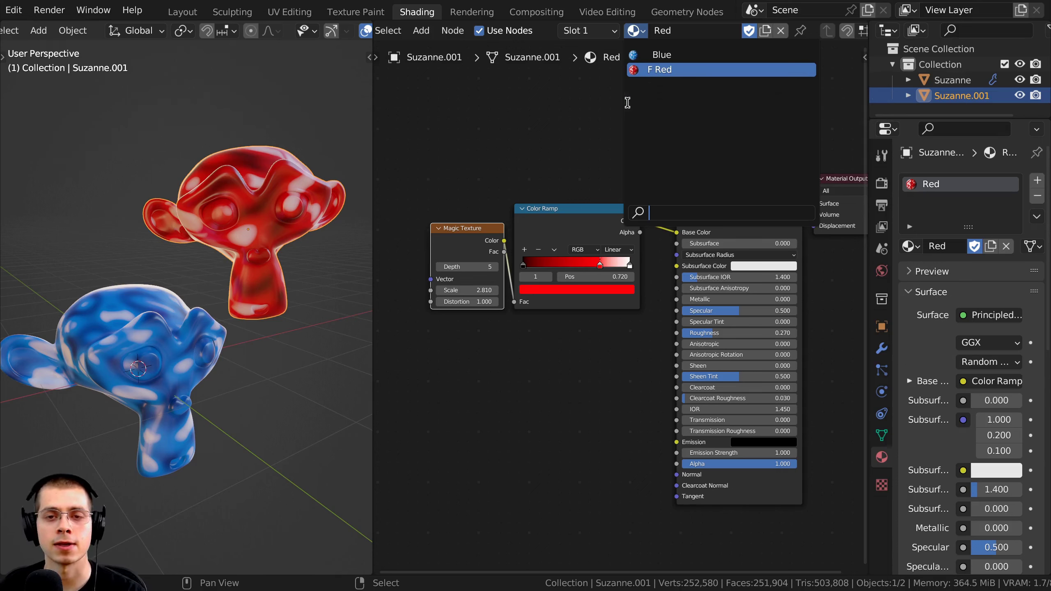
left_click(530, 124)
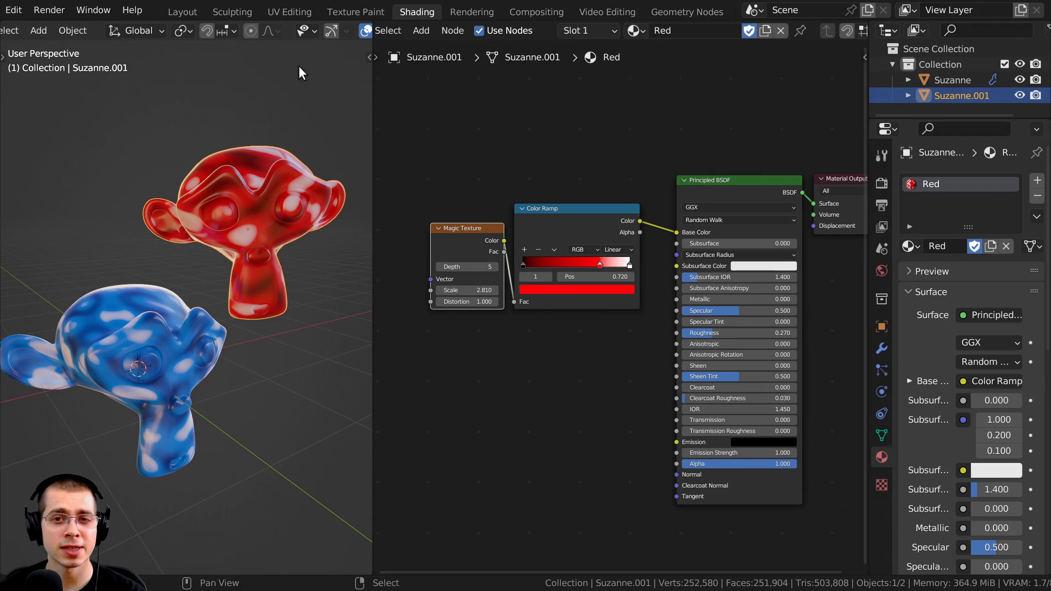
left_click(633, 32)
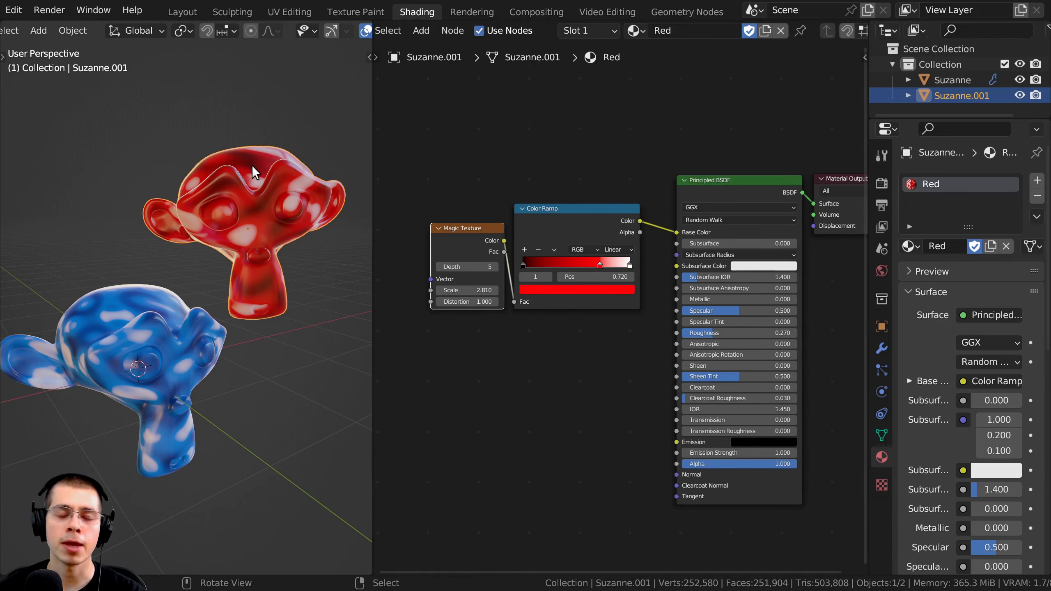
middle_click_drag(252, 165, 318, 183)
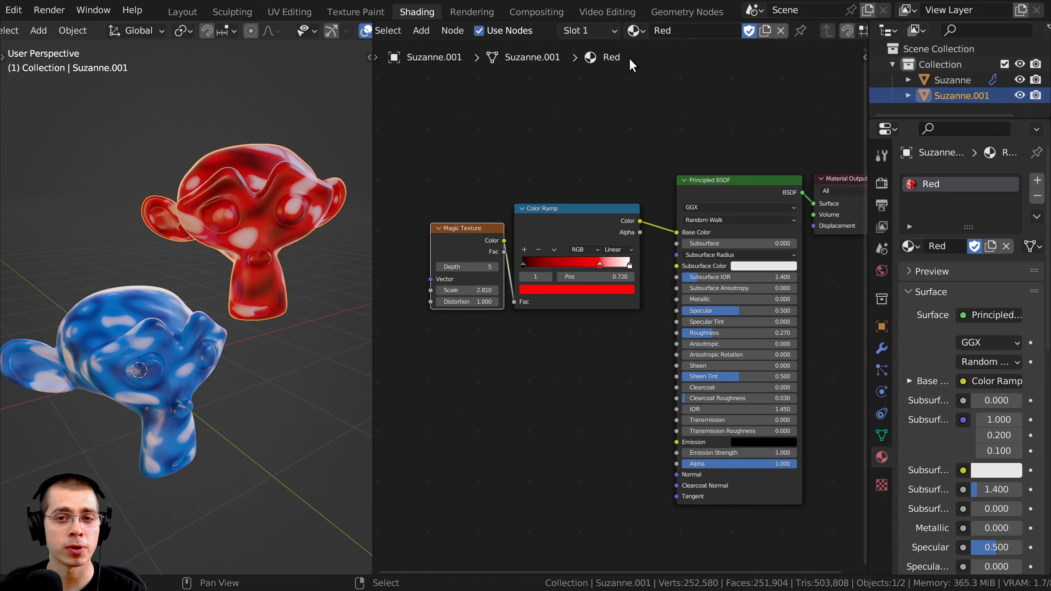
left_click(634, 31)
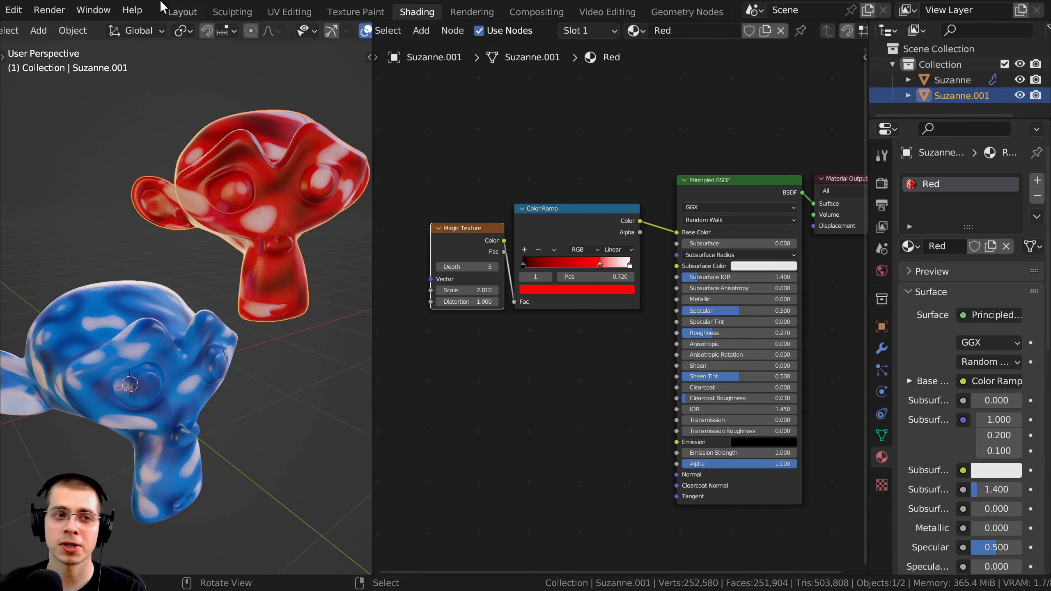
scroll(160, 6, "up", 3)
Save the scene as fake user.blend through File > Save.
left_click(33, 12)
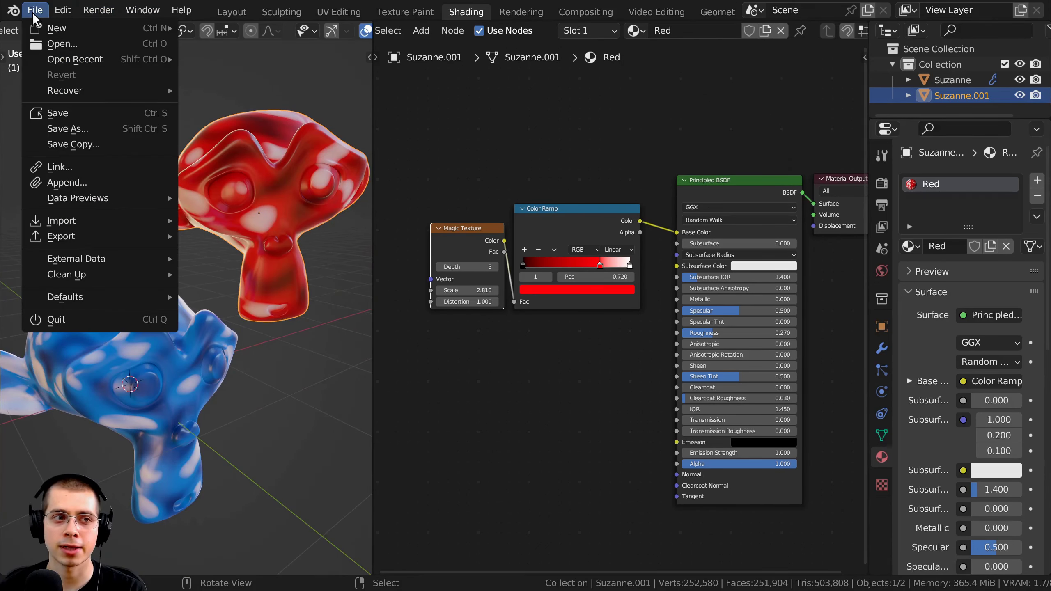
left_click(102, 118)
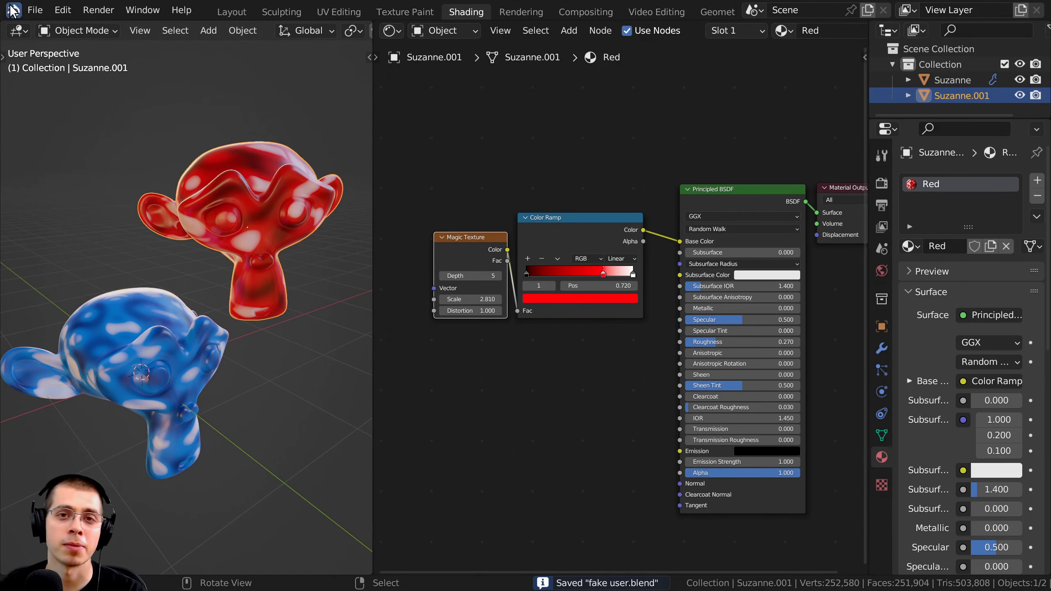
middle_click_drag(572, 202, 622, 203)
scroll(622, 204, "up", 1)
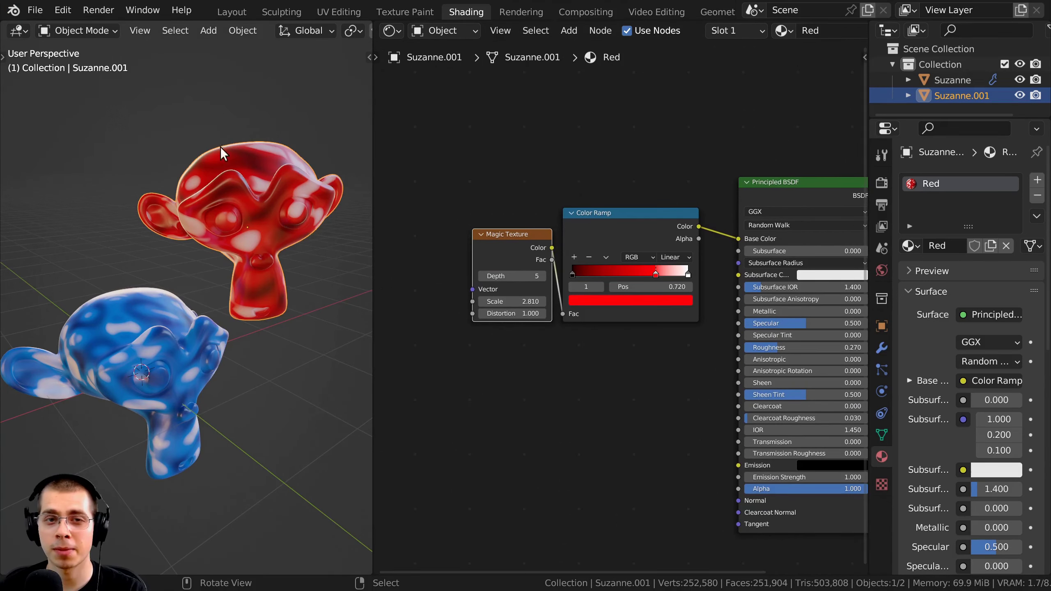
scroll(220, 147, "down", 2)
scroll(716, 83, "down", 1)
scroll(719, 23, "down", 3)
left_click(734, 31)
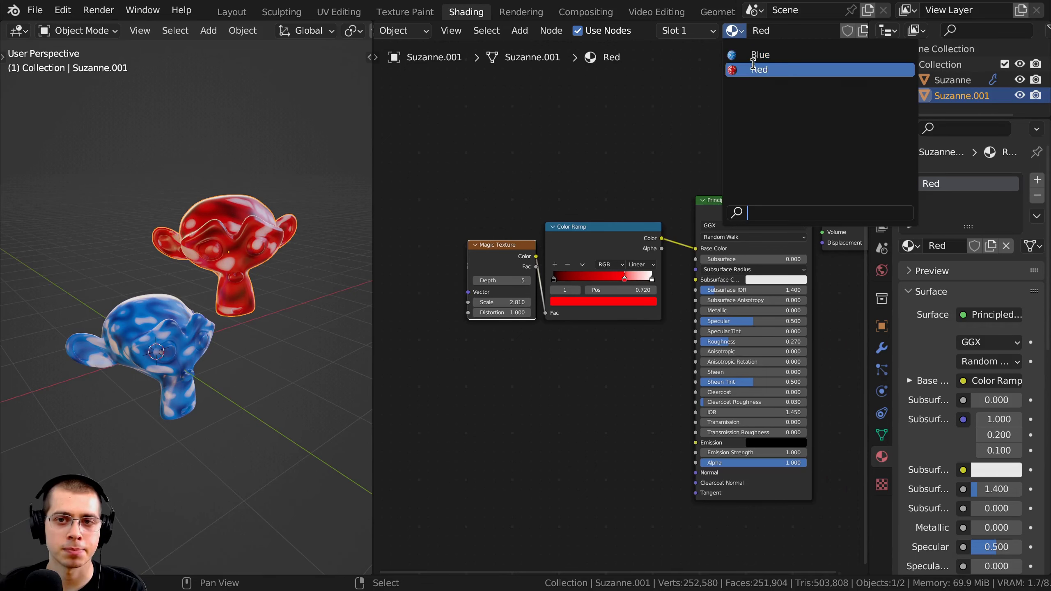
scroll(244, 211, "up", 3)
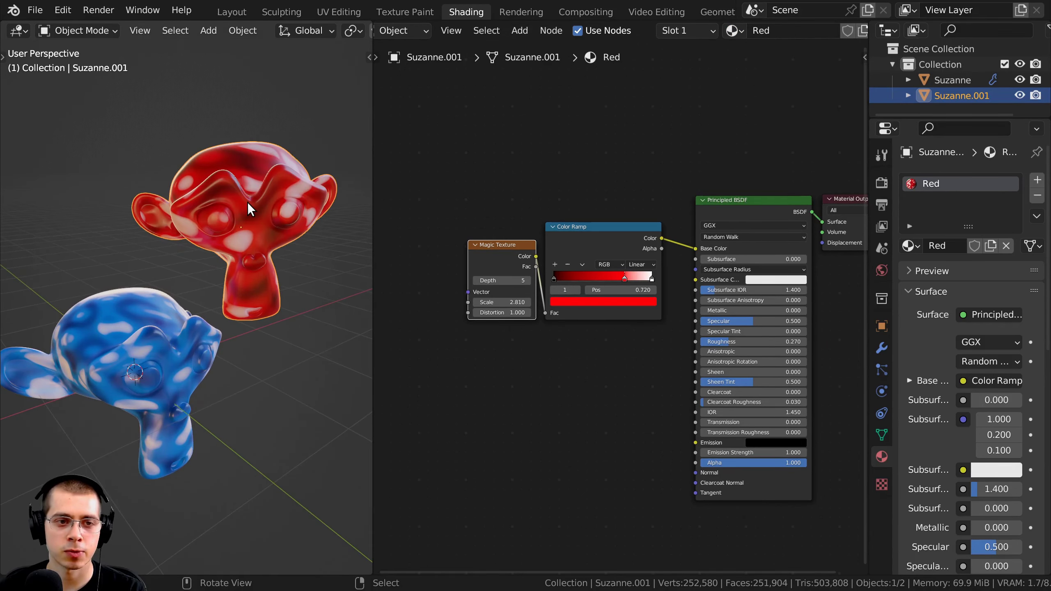
left_click(123, 343)
middle_click_drag(123, 344, 242, 256)
left_click(264, 201)
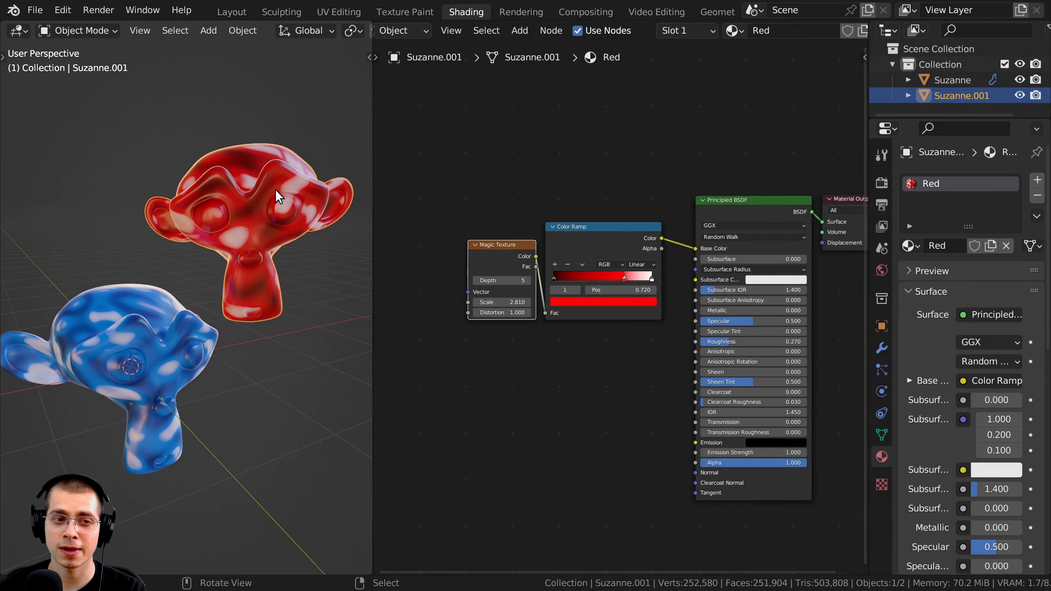
scroll(713, 75, "down", 1)
scroll(739, 28, "down", 3)
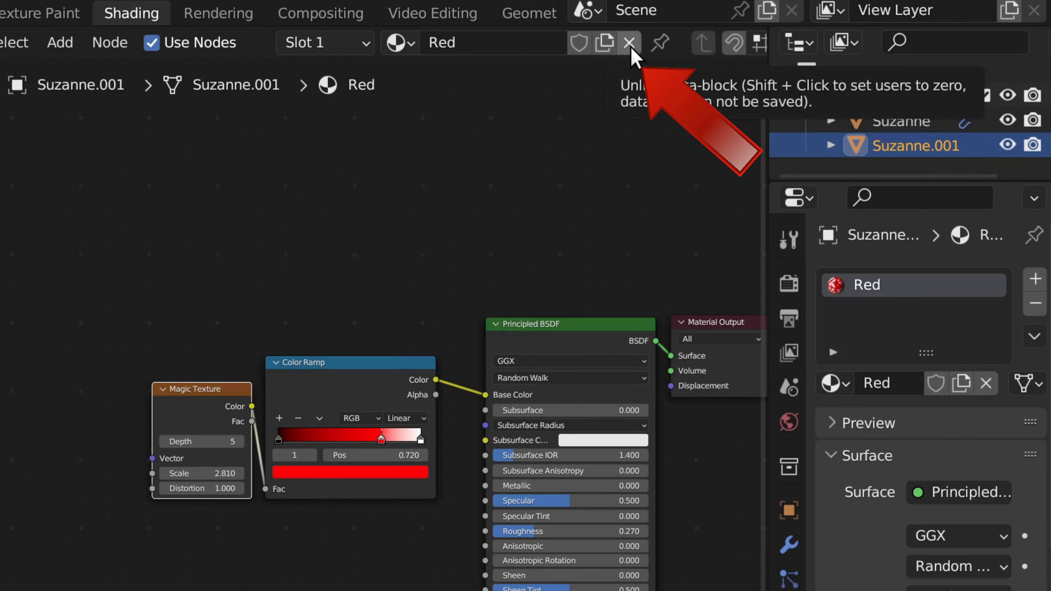
Unlink the Red material from Suzanne.001 and resave fake user.blend with Ctrl+S.
left_click(631, 44)
left_click(392, 43)
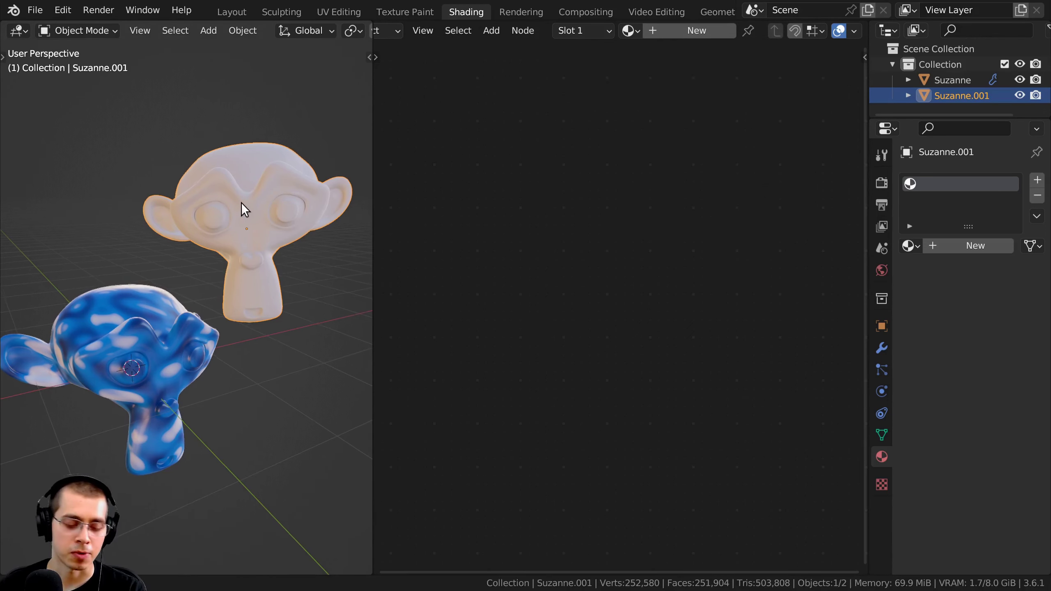
key("ctrl")
key("ctrl+s")
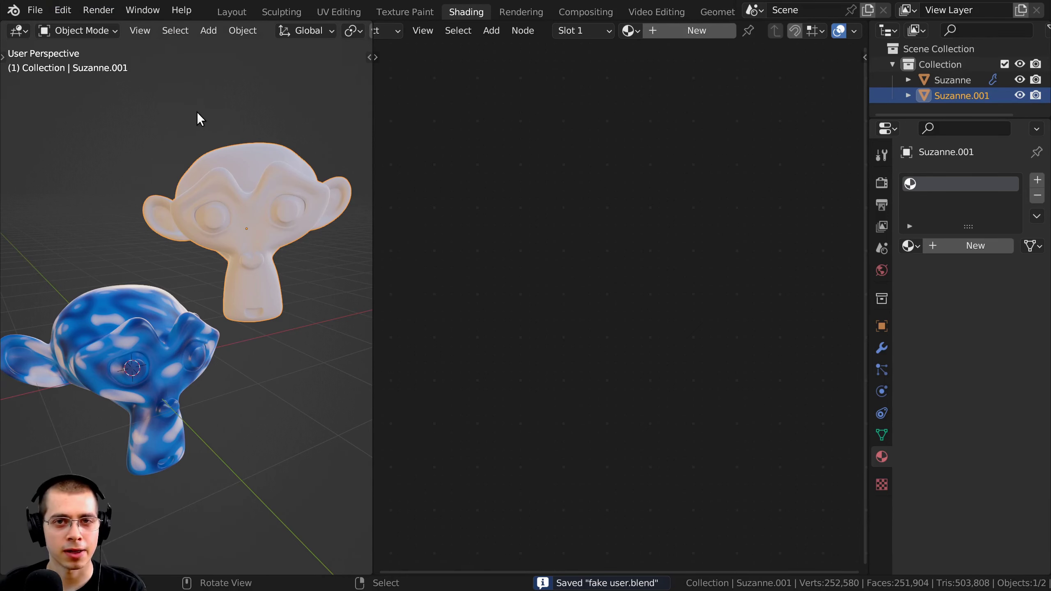
middle_click_drag(198, 117, 210, 126)
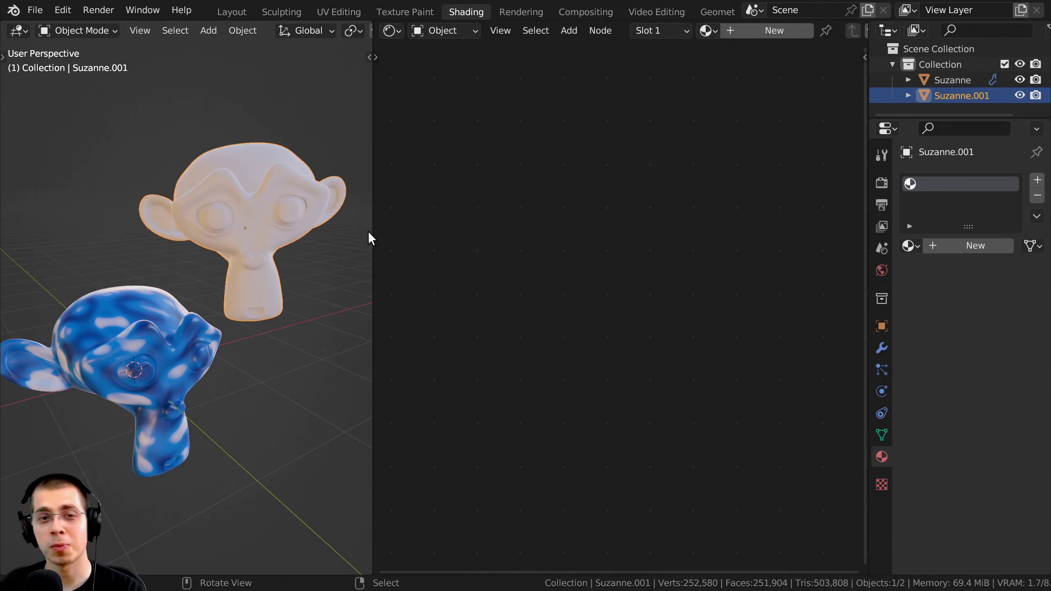
left_click(705, 31)
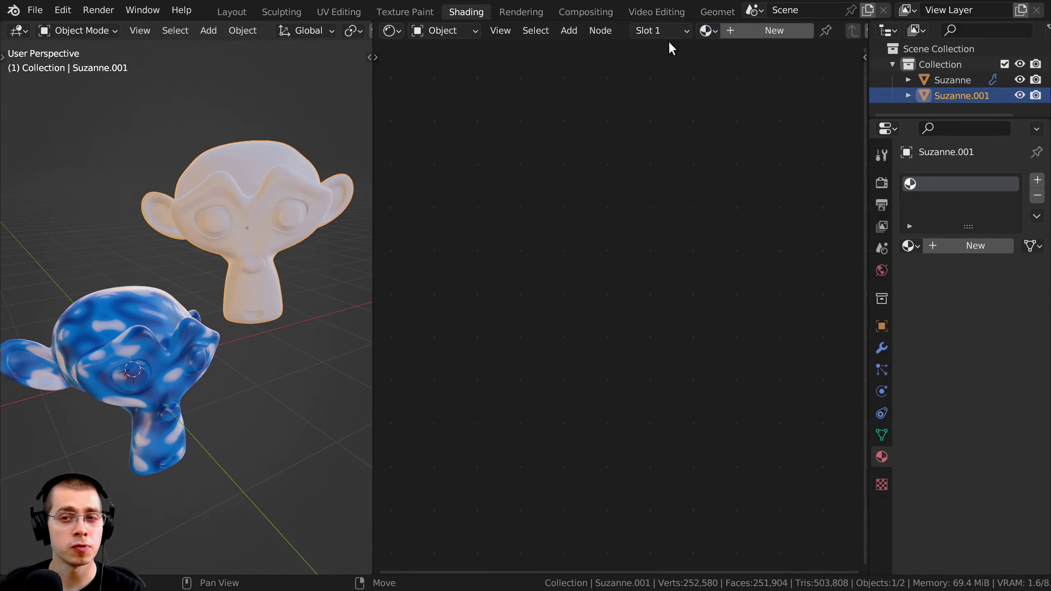
left_click(714, 30)
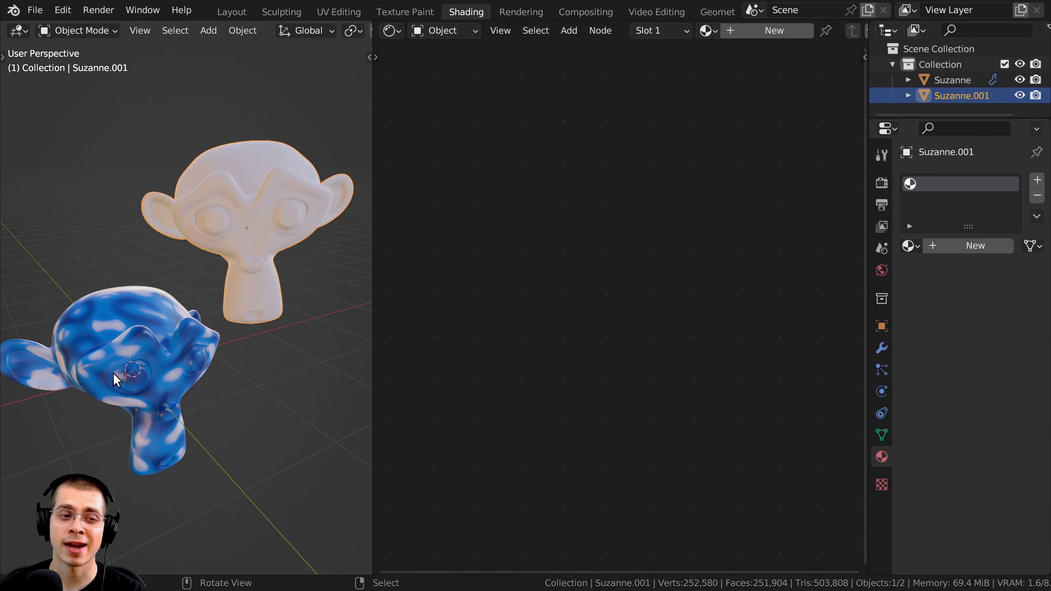
left_click(153, 333)
left_click(224, 229)
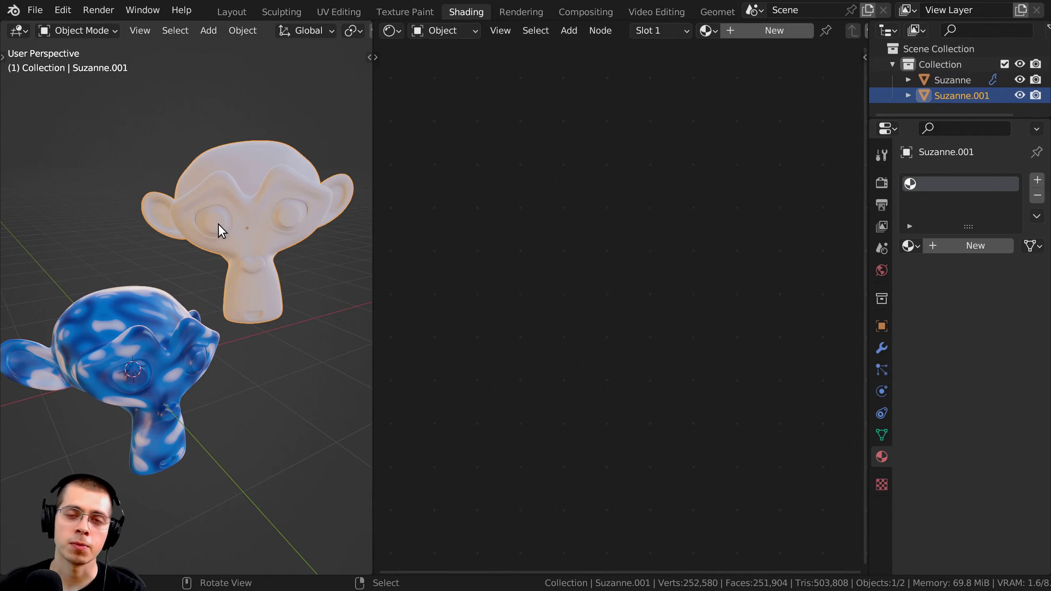
left_click(707, 30)
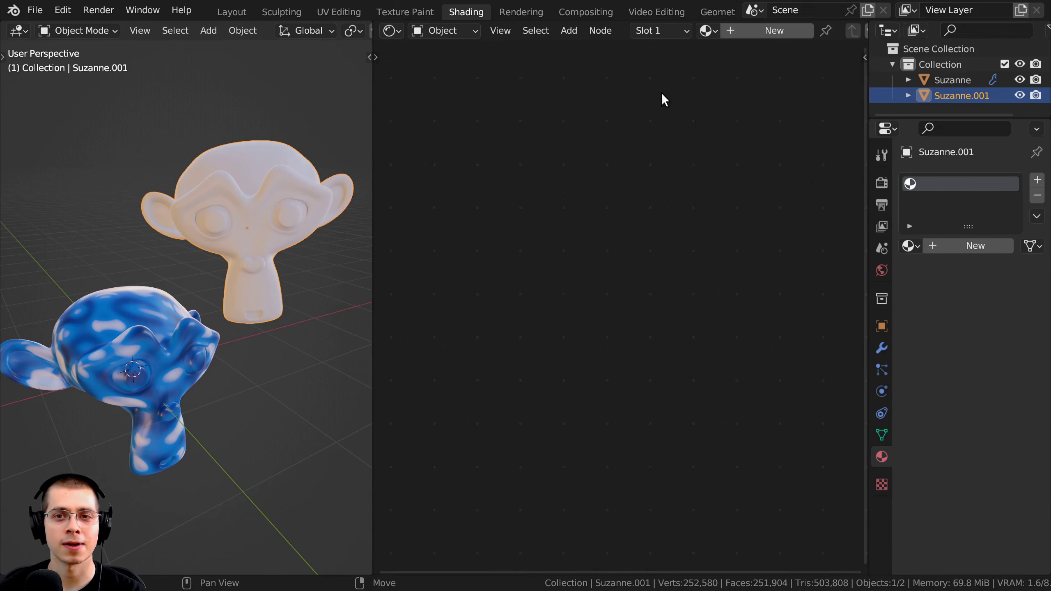
Create a new Magic Texture and red Color Ramp material for Suzanne.001.
left_click(765, 32)
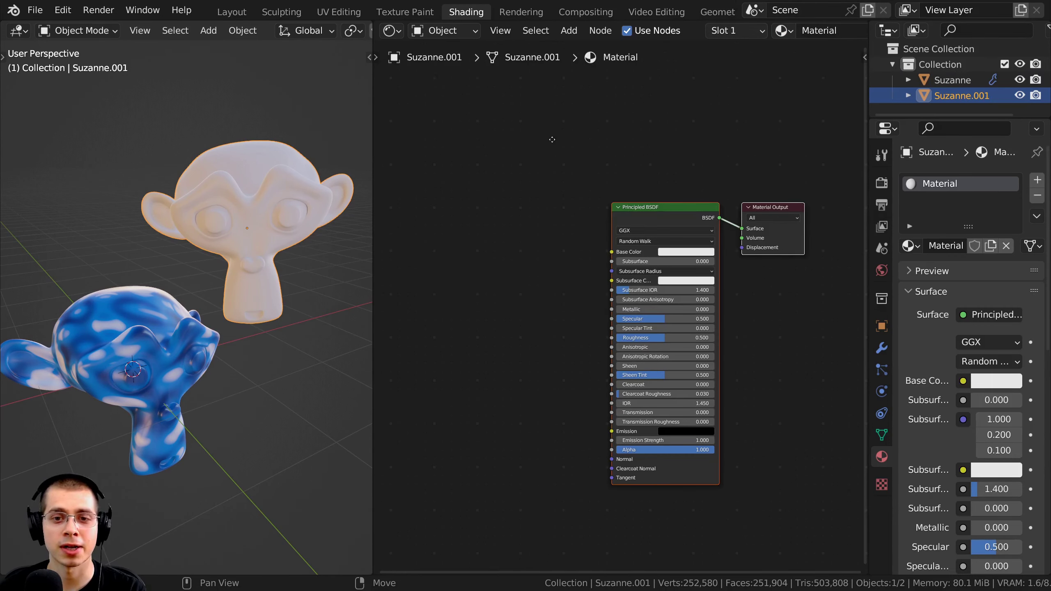
middle_click_drag(552, 139, 567, 115)
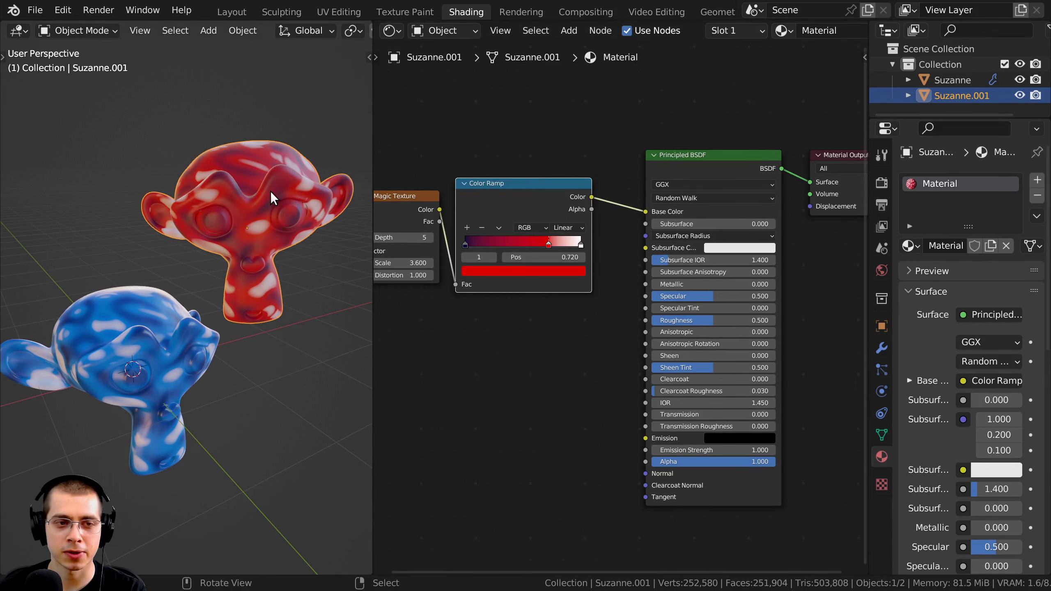
middle_click_drag(270, 192, 259, 220, "shift")
scroll(259, 220, "up", 1)
scroll(719, 151, "down", 3)
scroll(772, 31, "down", 3)
Rename the new material to 'Red', frame all nodes, and save the file.
double_click(812, 34)
type("R")
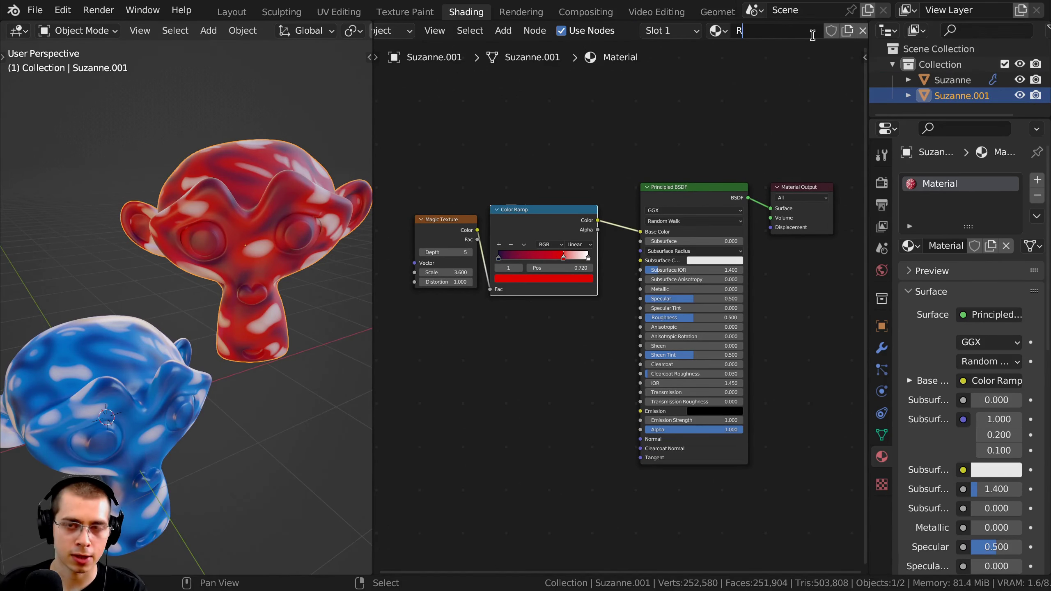
type("ed")
key("Return")
key("Home")
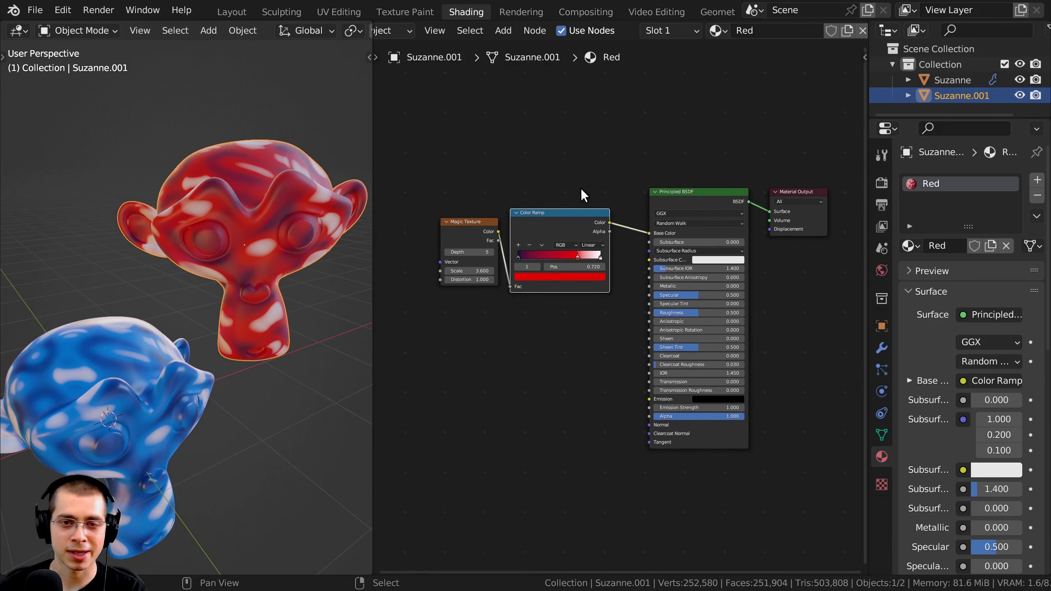
key("ctrl+s")
scroll(696, 14, "down", 7)
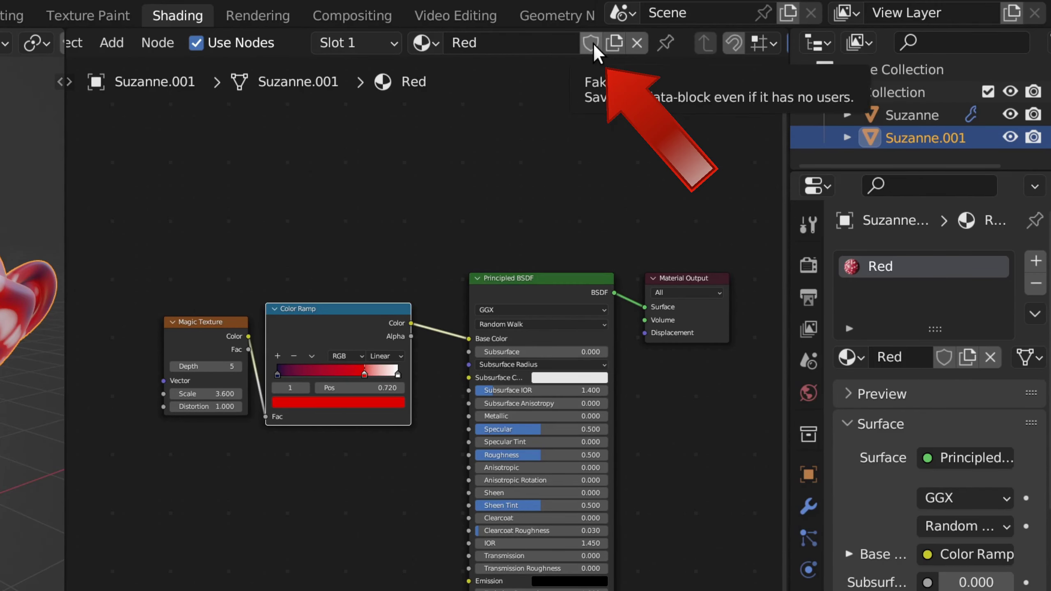
Mark Red as a Fake User, unlink it from Suzanne.001, and check the material list.
left_click(593, 42)
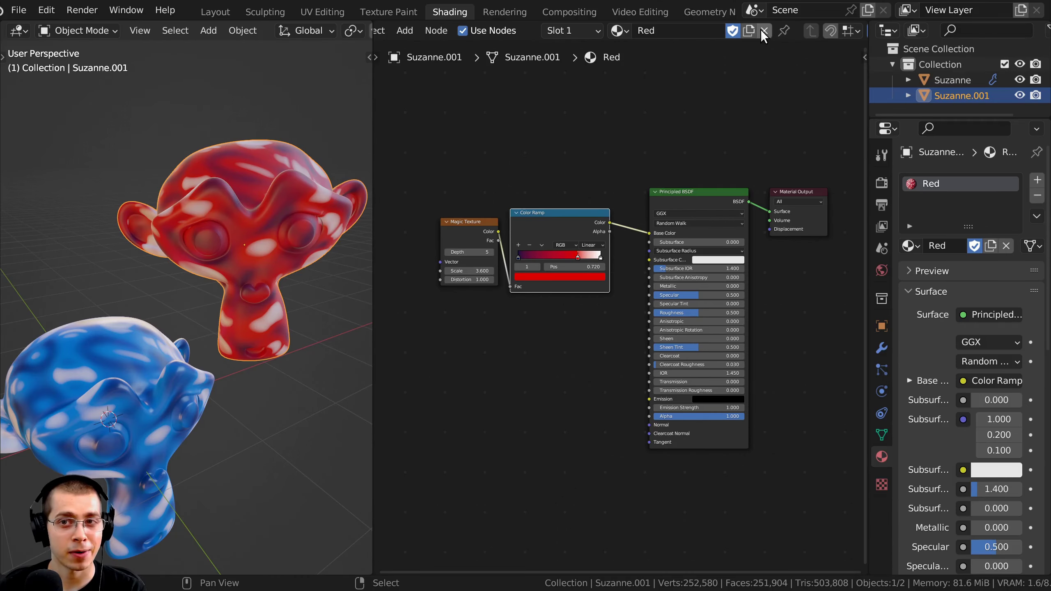
left_click(637, 43)
left_click(631, 30)
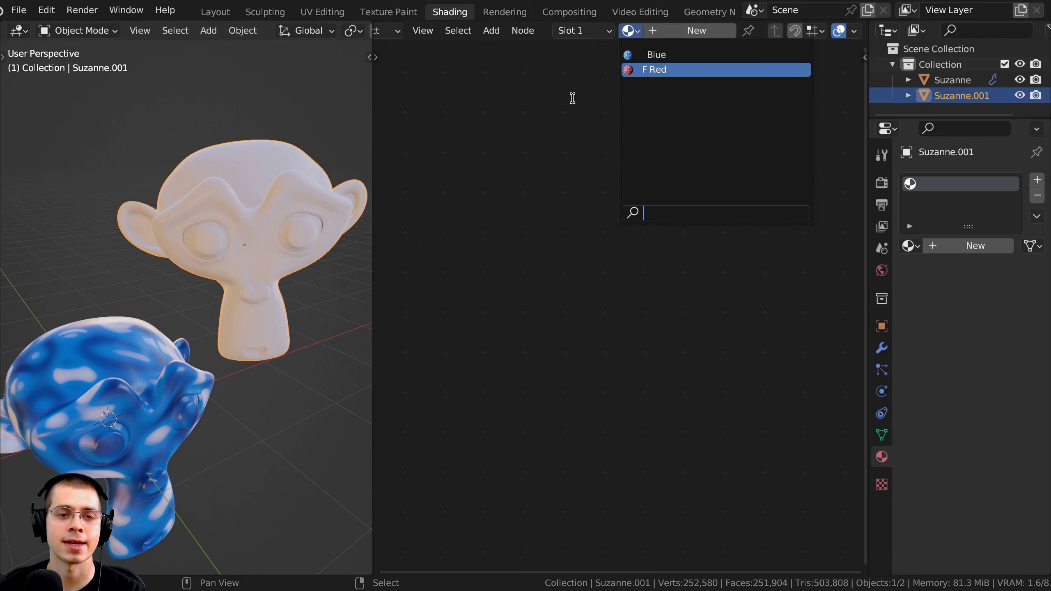
Close the material list and resave fake user.blend with Ctrl+S.
key("Escape")
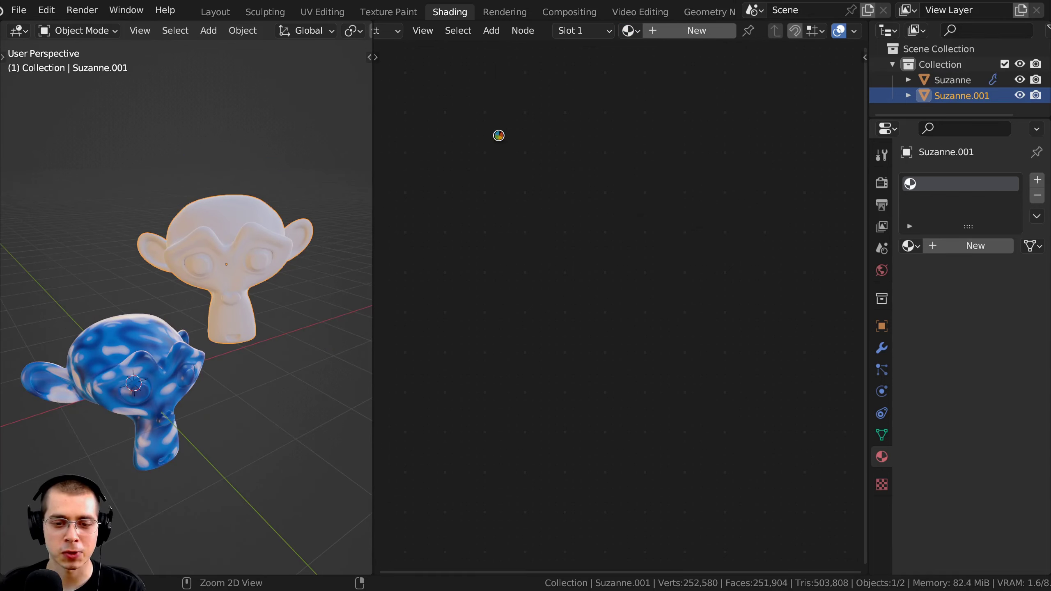
key("ctrl+s")
scroll(33, 9, "up", 2)
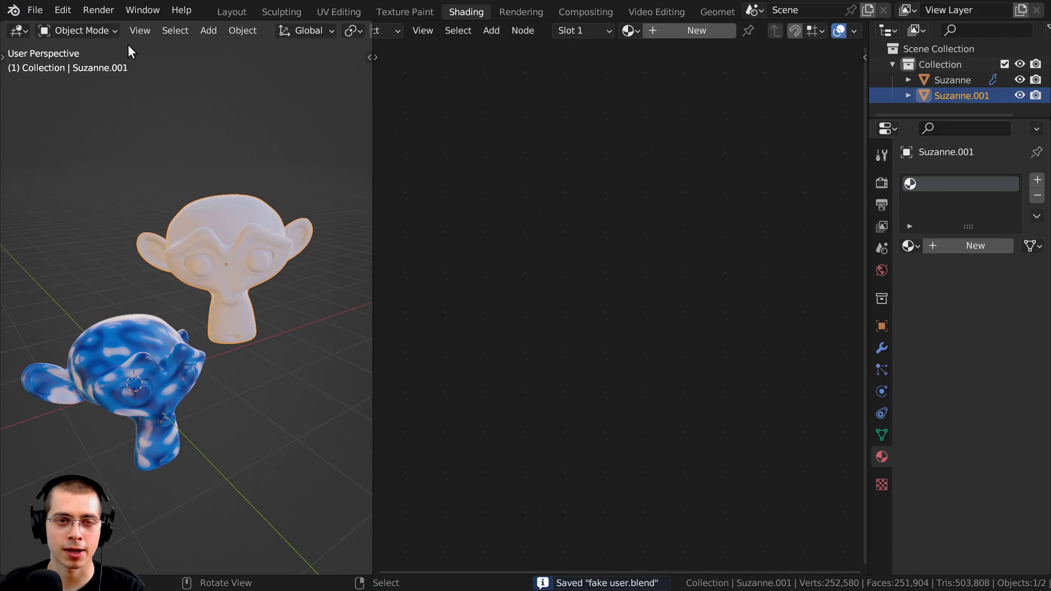
middle_click_drag(142, 58, 146, 267)
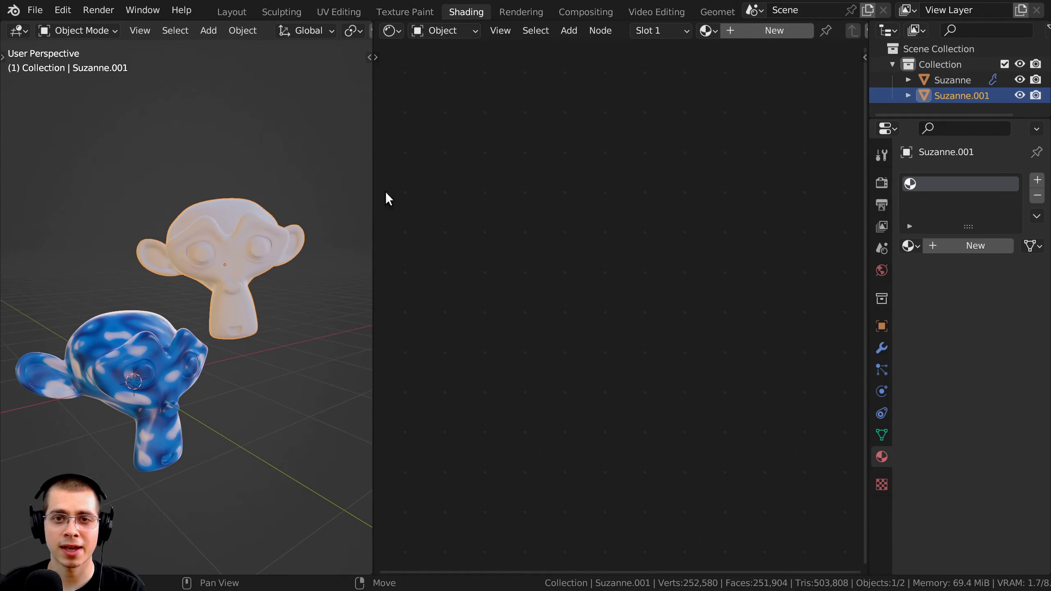
Start and cancel a move of the monkey, then confirm 'F Red' still appears in the material list.
key("g")
right_click(271, 138)
middle_click_drag(265, 157, 178, 194)
scroll(177, 195, "up", 2)
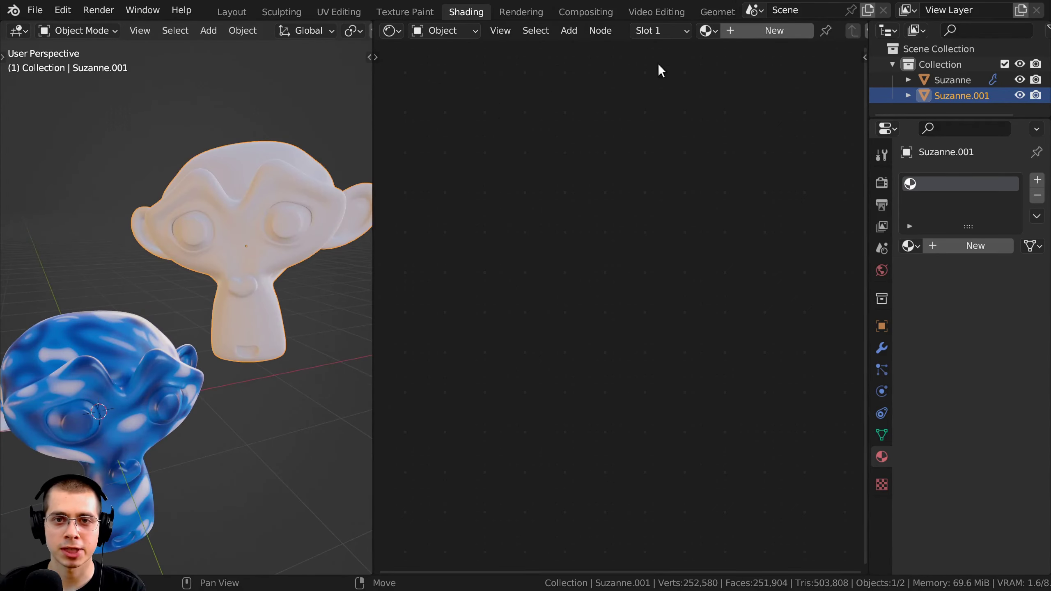
left_click(707, 31)
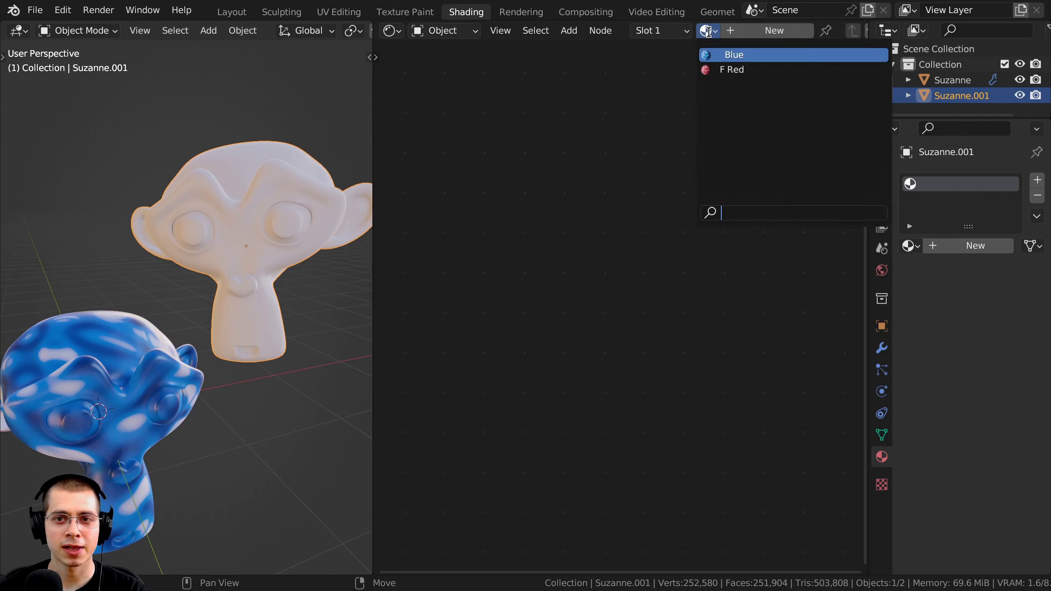
Assign the fake-user Red material to Suzanne.001 and view the red monkey and its node graph.
left_click(723, 77)
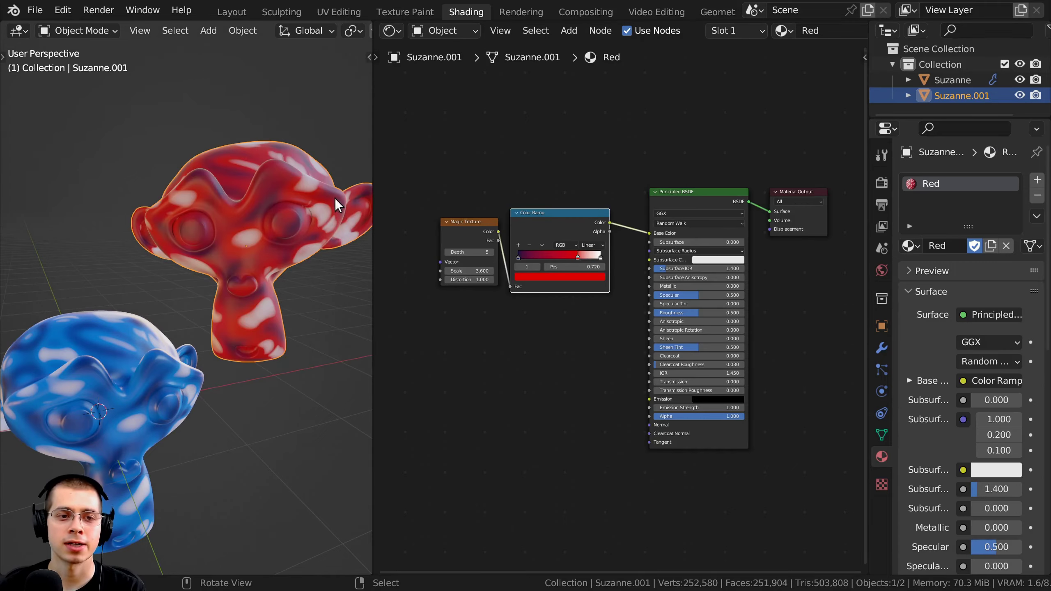
middle_click_drag(336, 202, 329, 235)
middle_click_drag(328, 235, 322, 232)
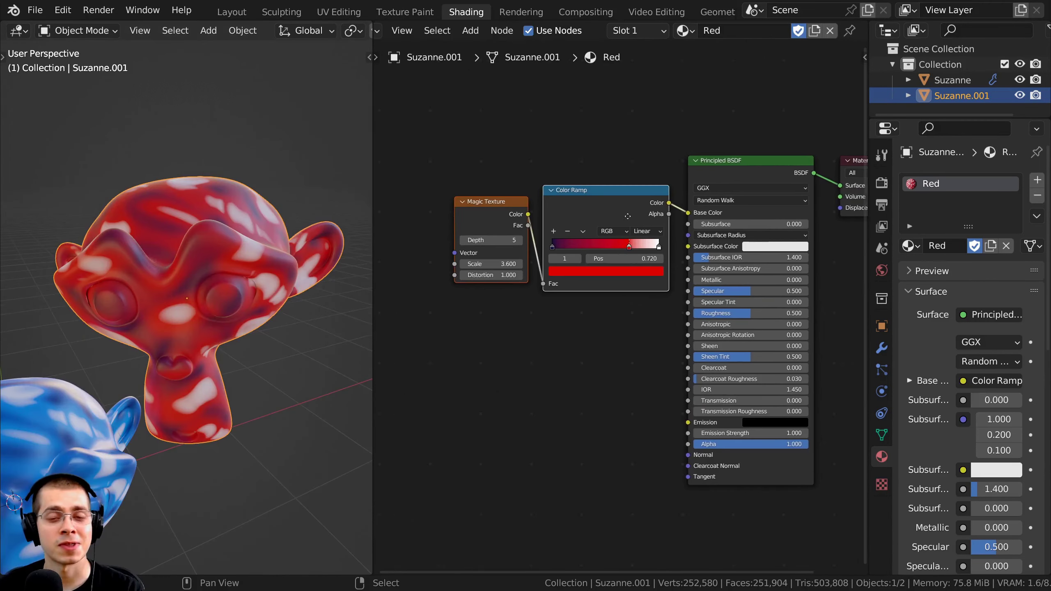
middle_click_drag(628, 216, 615, 216)
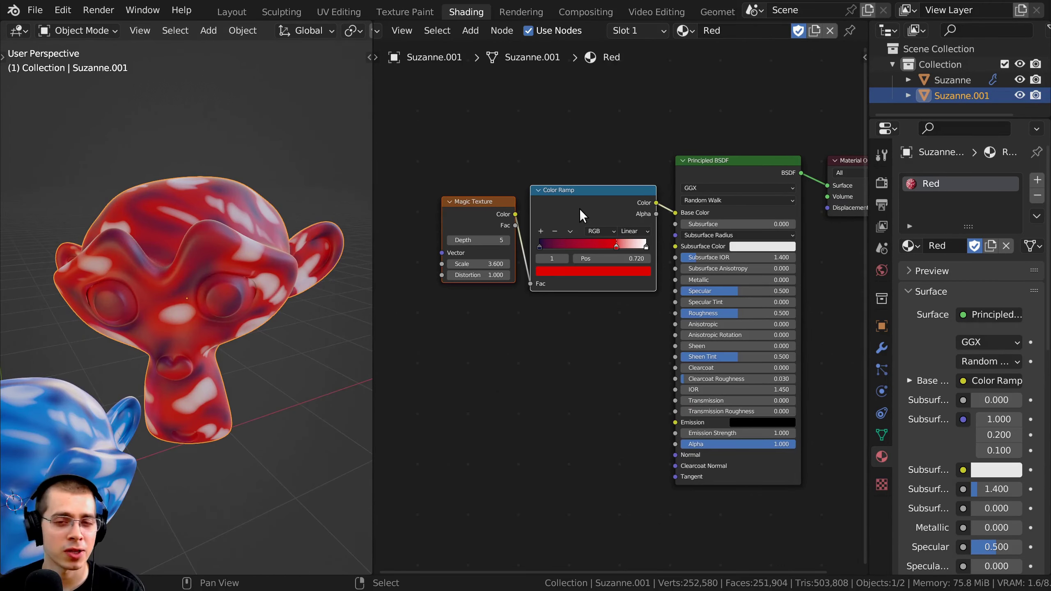
middle_click_drag(340, 232, 331, 230)
middle_click_drag(544, 176, 519, 176)
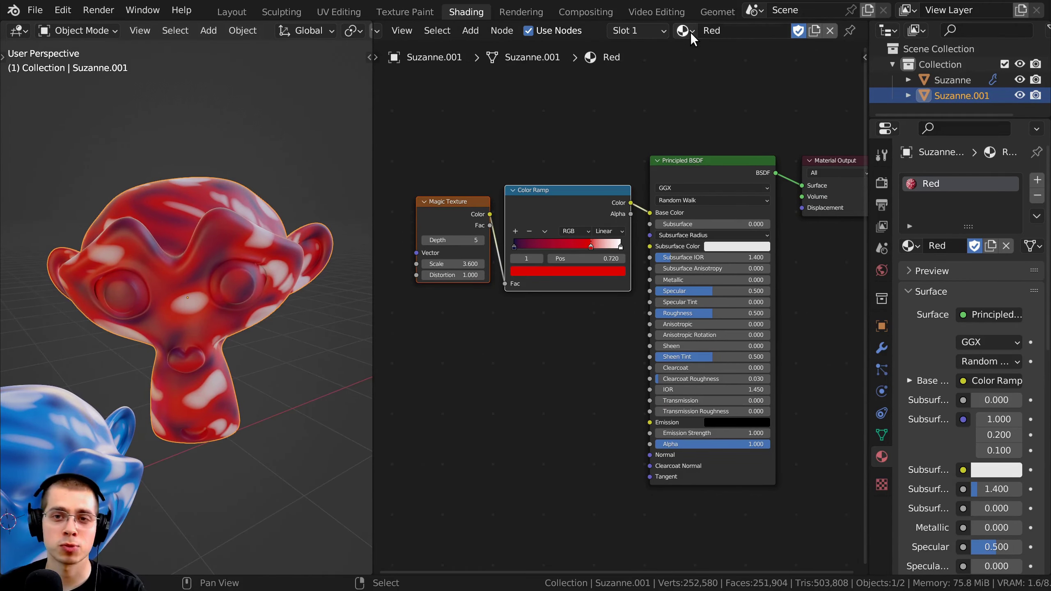
Browse the list of available materials and close it without changing the assignment.
left_click(683, 30)
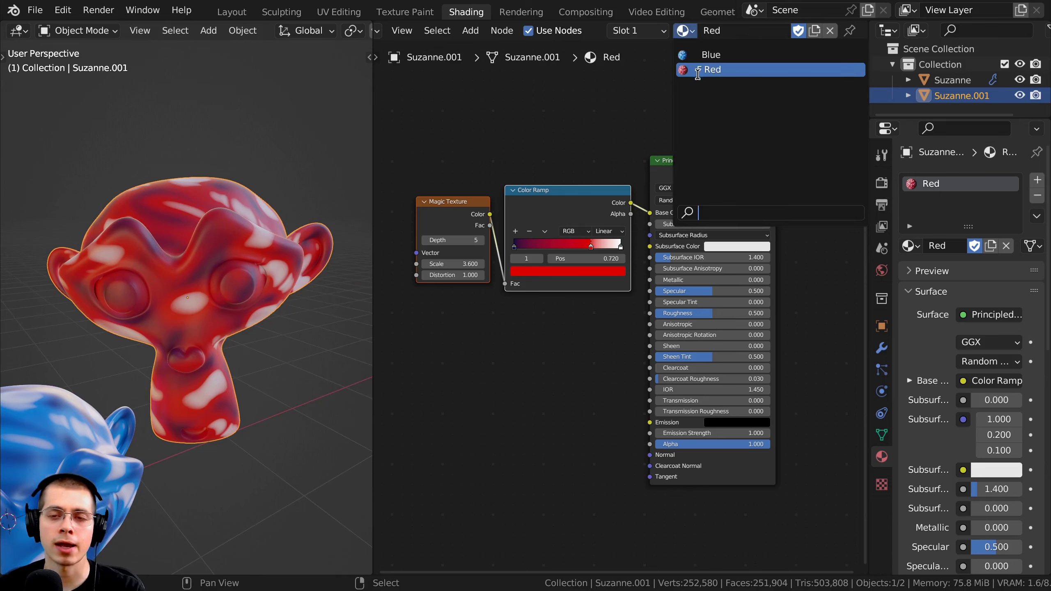
left_click(684, 30)
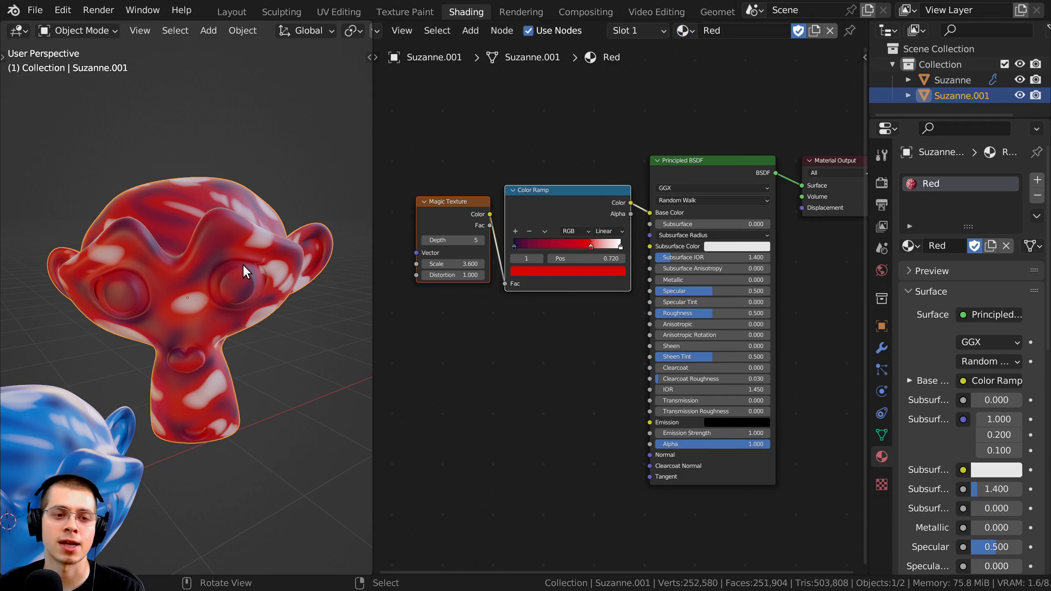
left_click(685, 30)
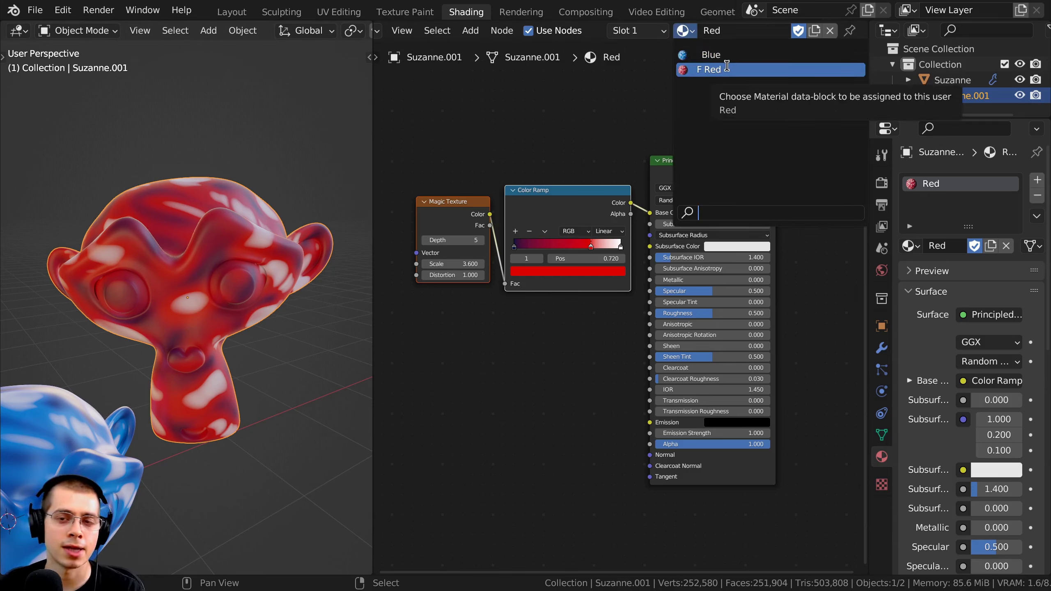
left_click(563, 134)
middle_click_drag(501, 264, 497, 271)
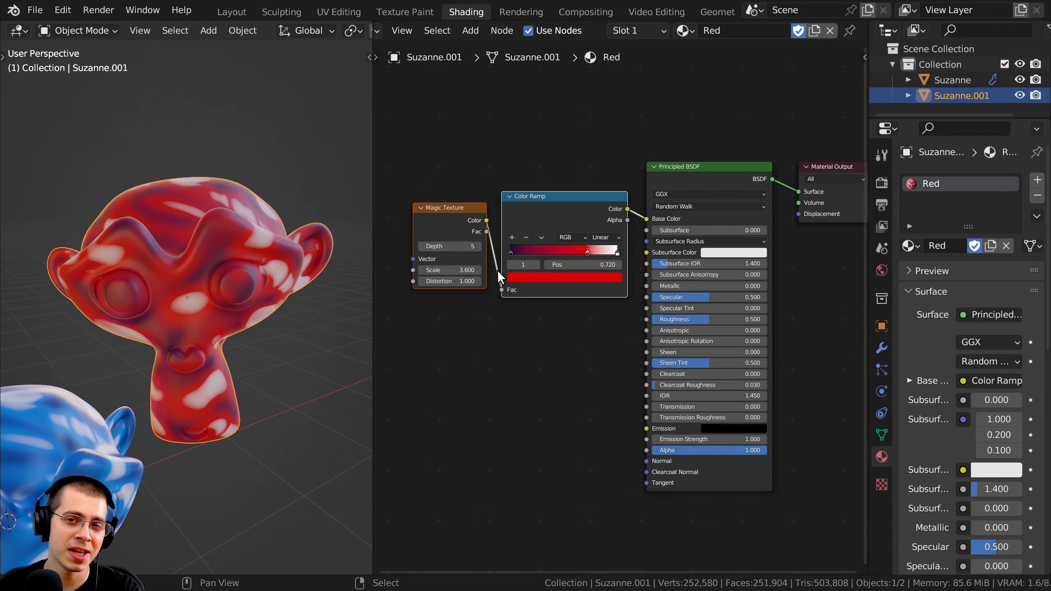